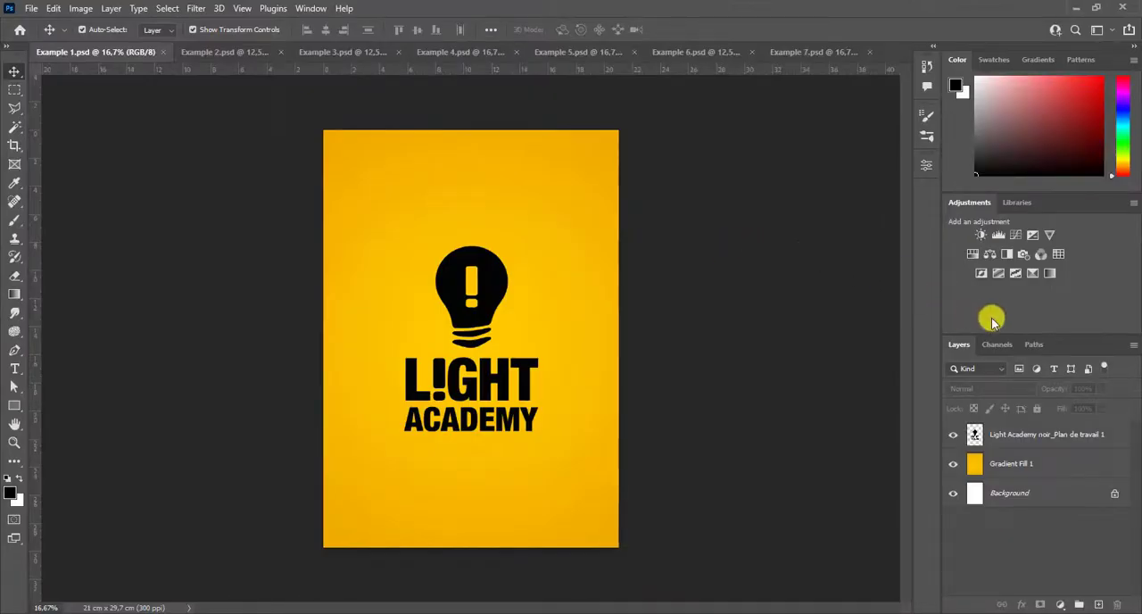
- Enlarge the layer list by shrinking the color picker and adjustments areas above it
drag(1075, 335, 1073, 169)
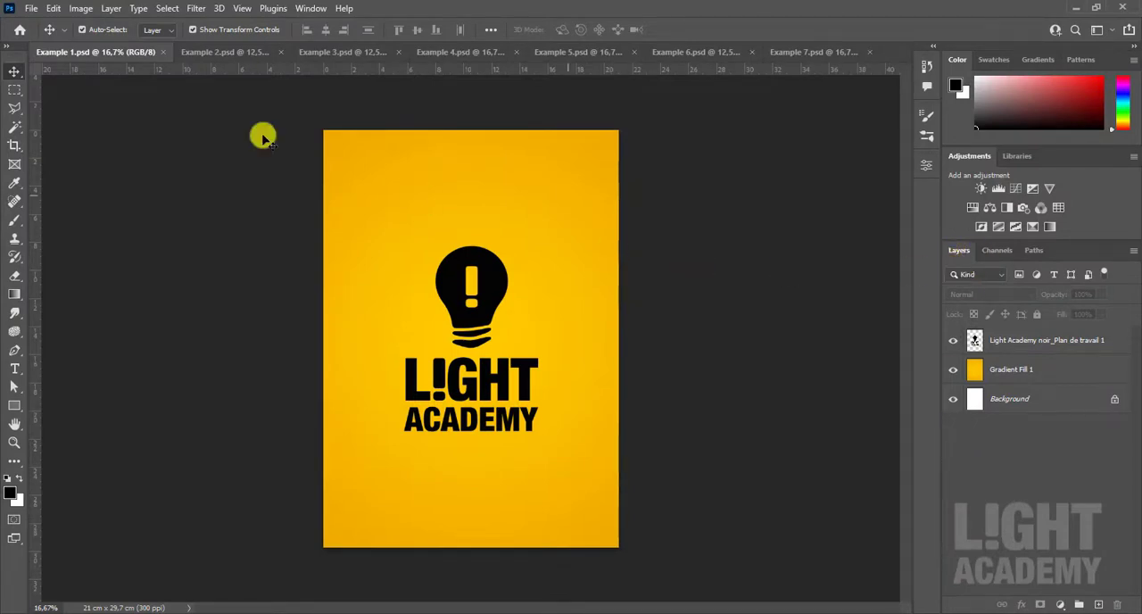
click(111, 10)
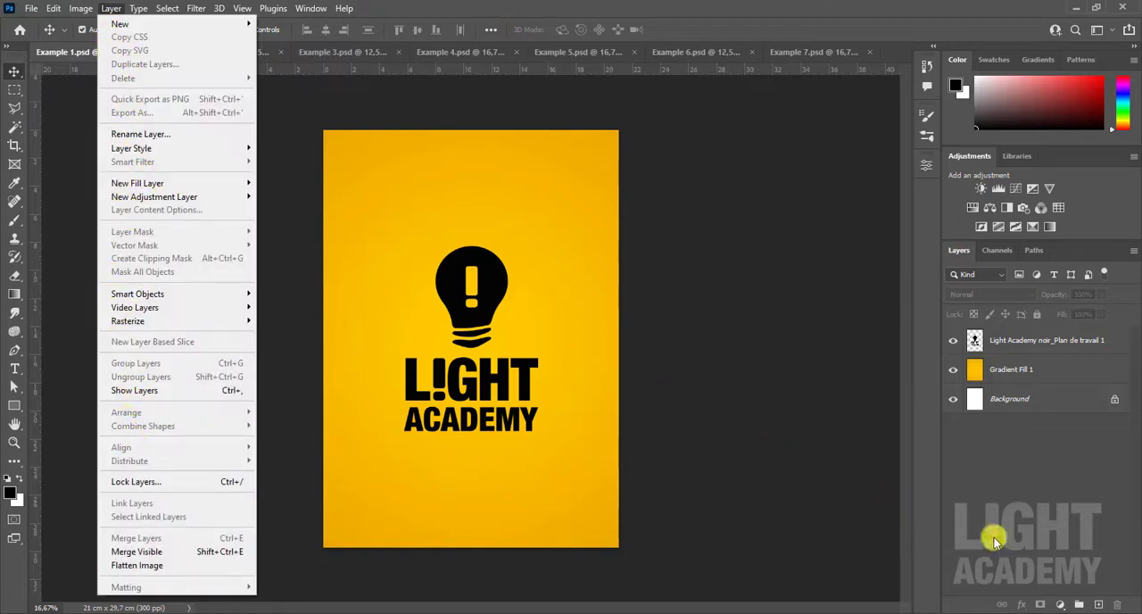
click(977, 444)
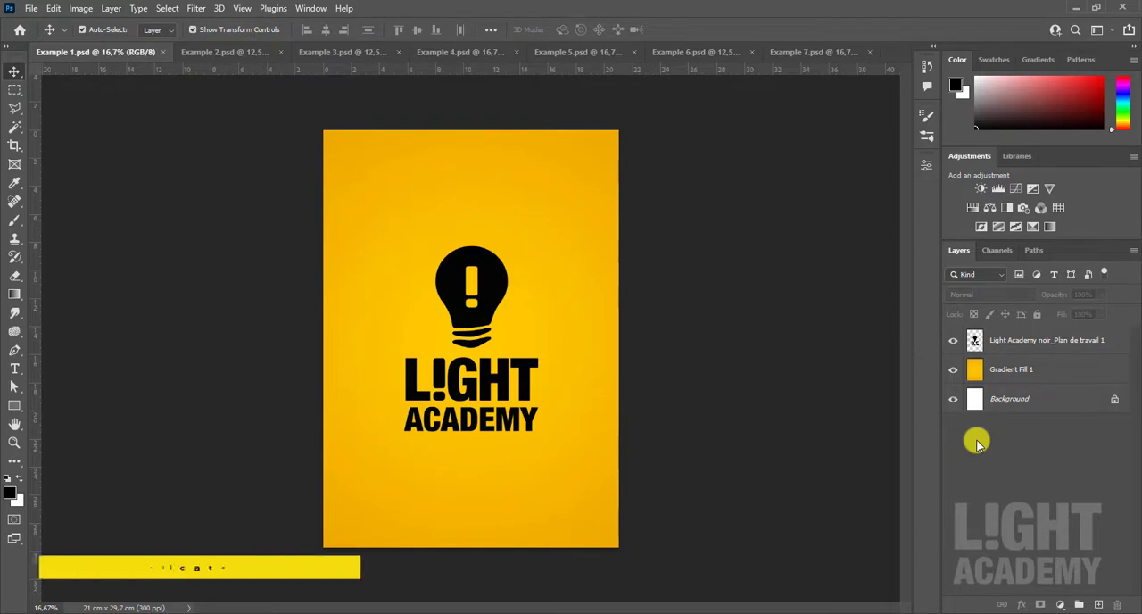
- Duplicate the Gradient Fill 1 layer within Example 1.psd, keeping the suggested copy name
click(1058, 380)
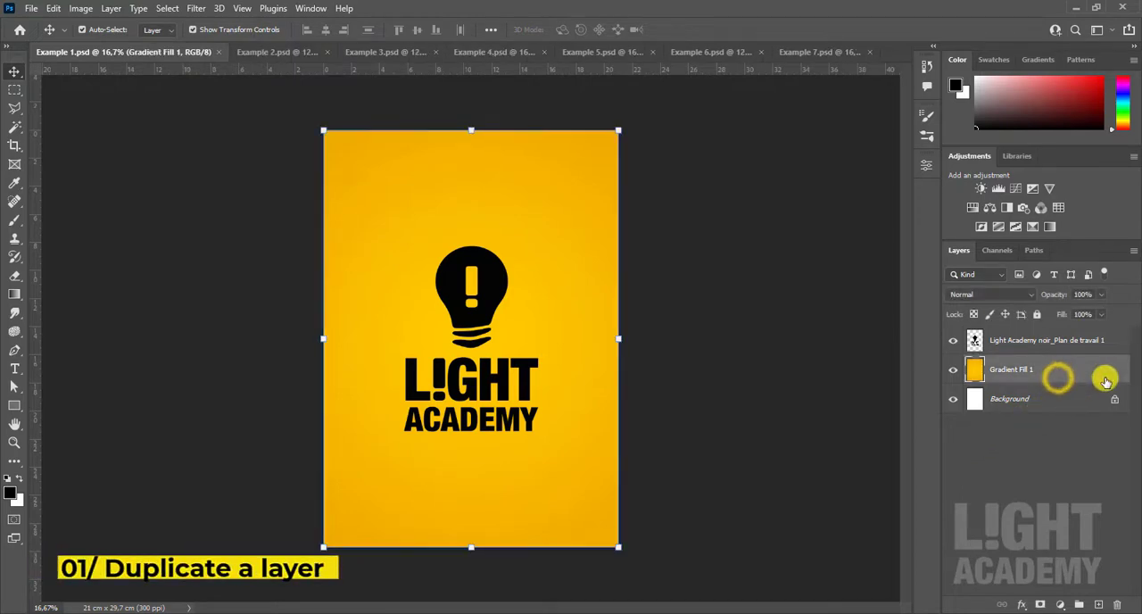
right_click(1104, 380)
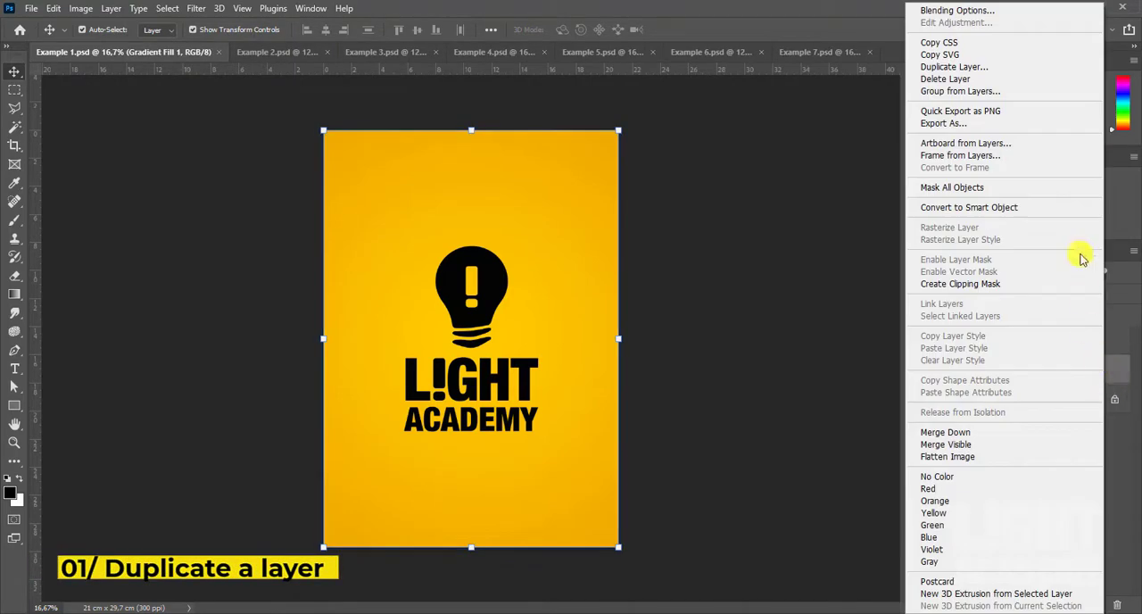
click(971, 71)
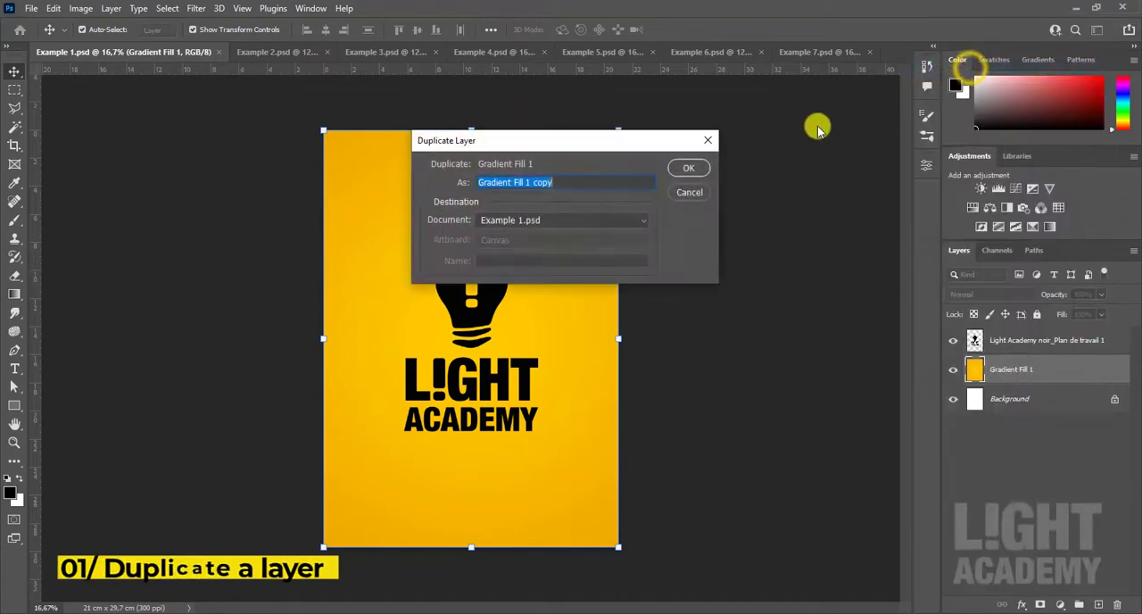
click(693, 168)
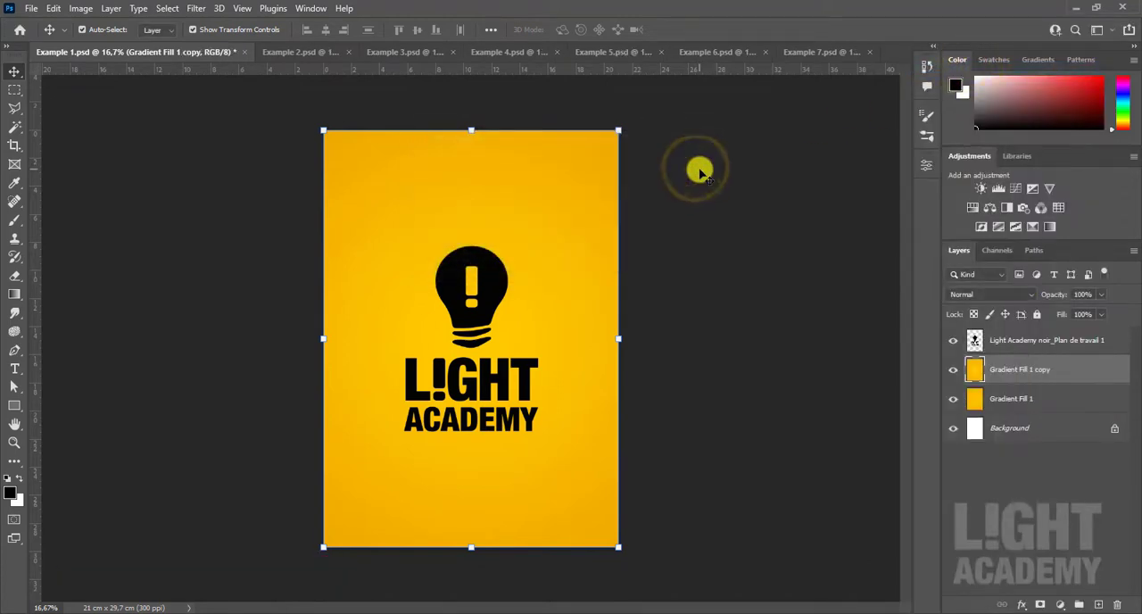
- Duplicate the Gradient Fill 1 copy layer within the same document under its suggested name
click(108, 10)
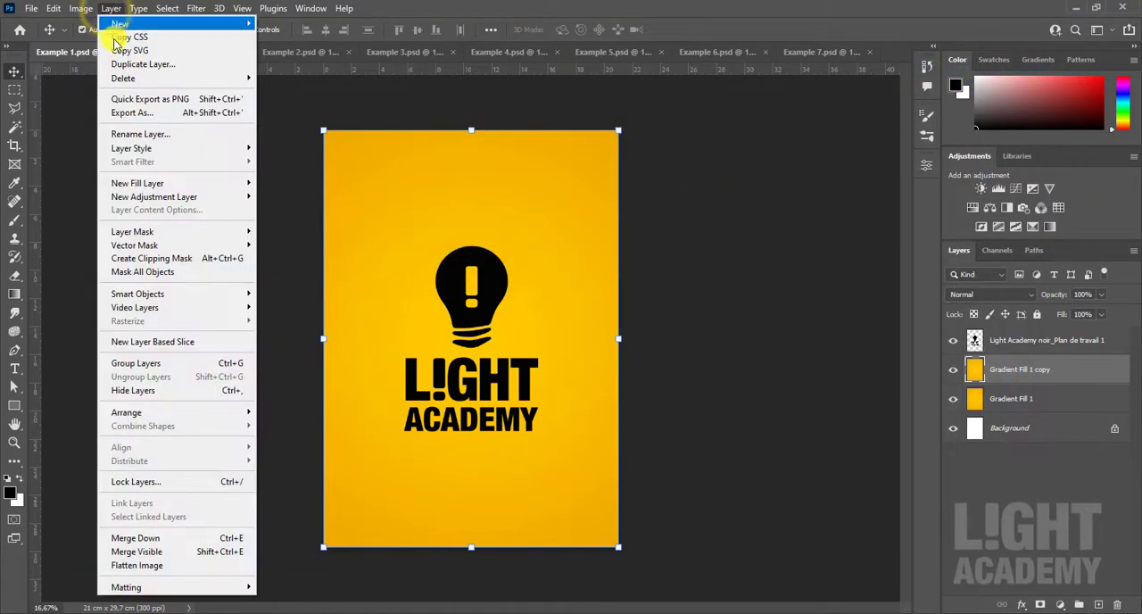
click(196, 66)
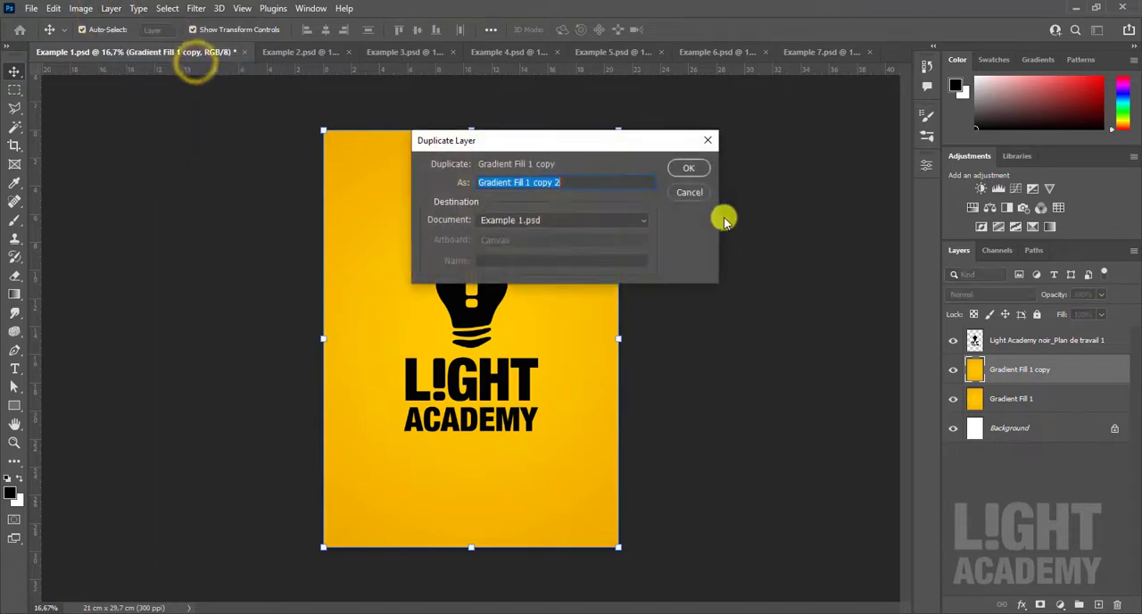
click(698, 168)
- Make two more duplicates from the topmost gradient fill copy and select the Gradient Fill 1 copy layer
click(1021, 373)
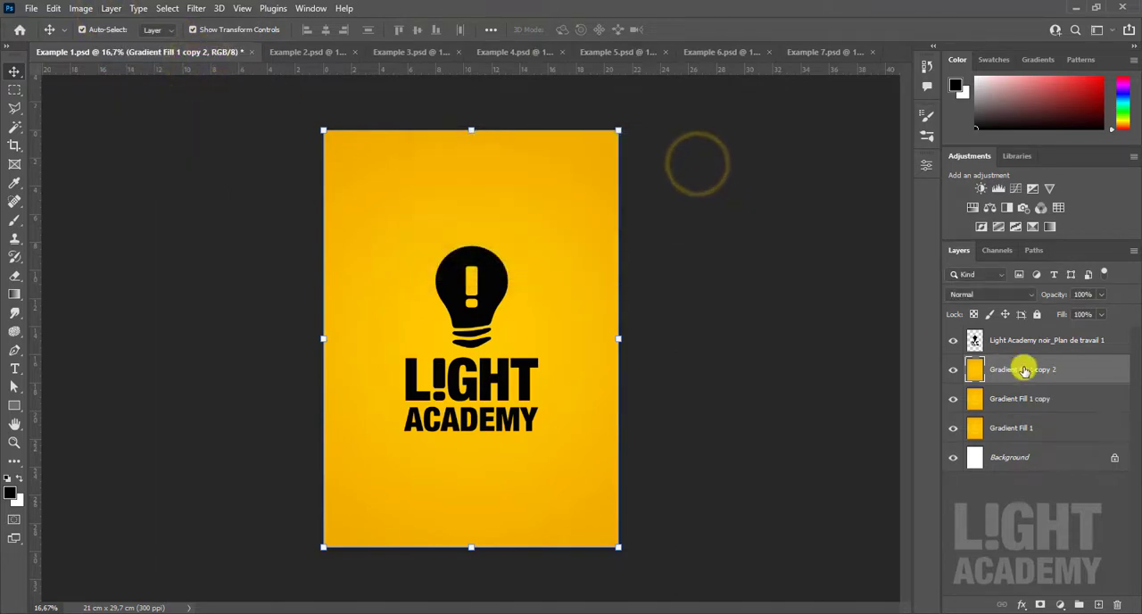
click(1025, 403)
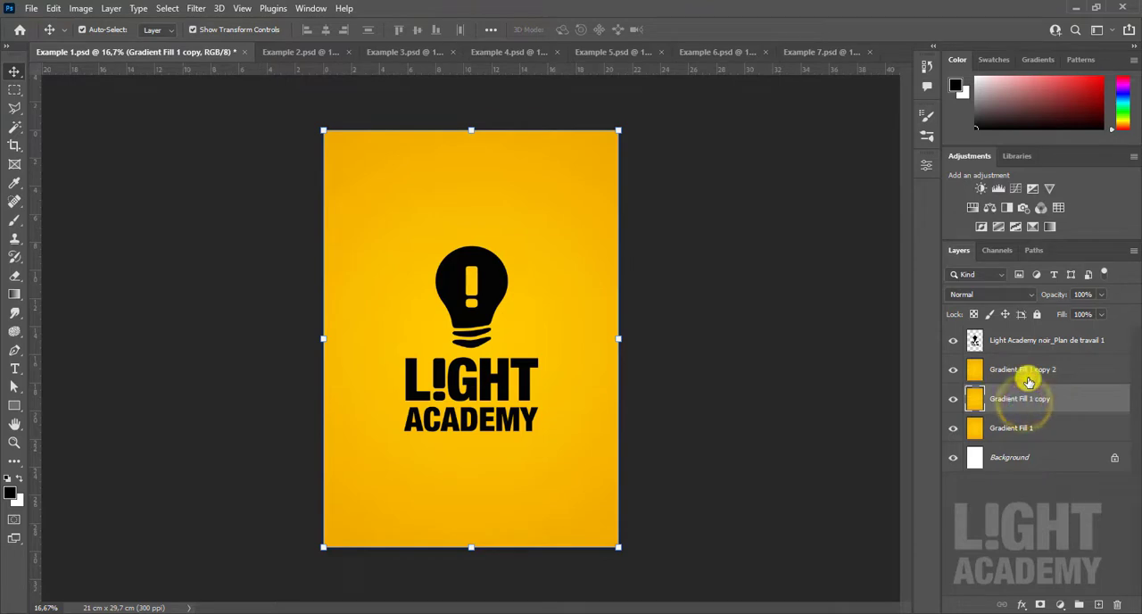
click(1043, 374)
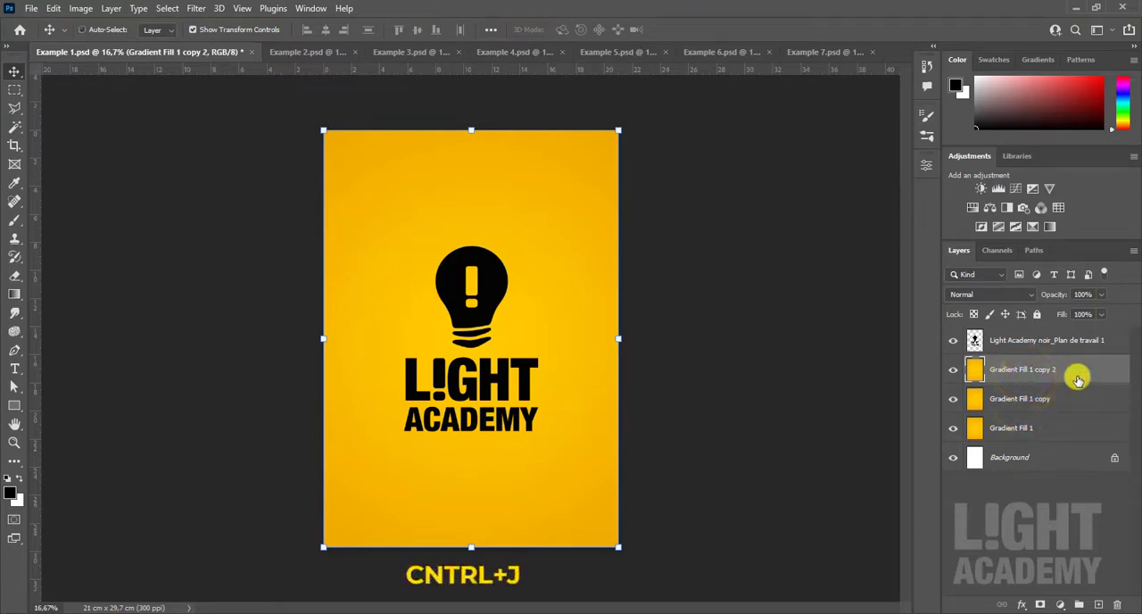
key(ctrl+j)
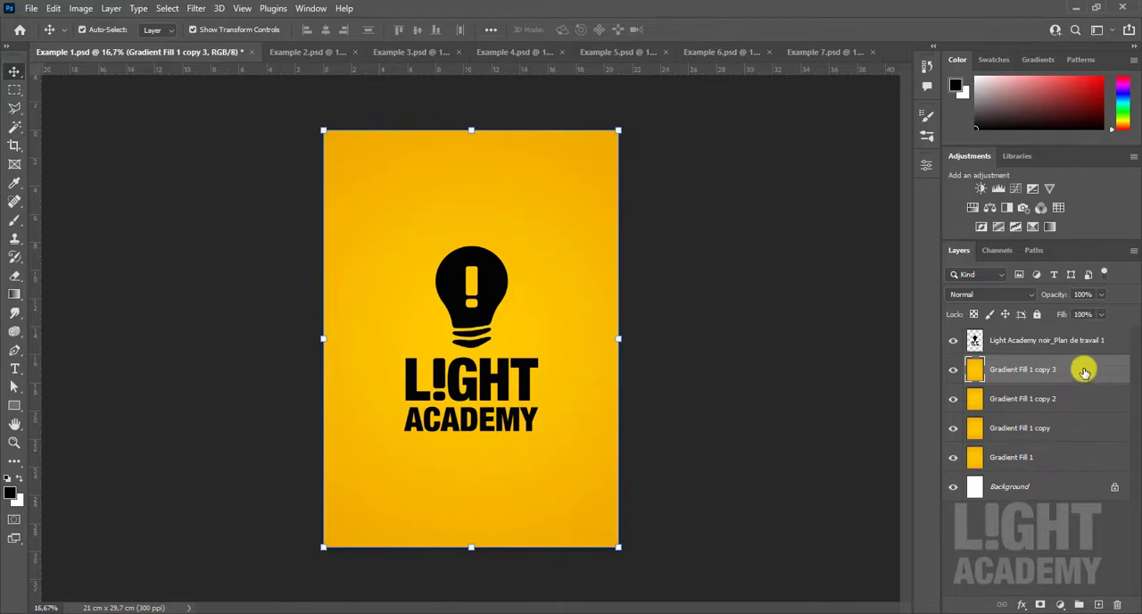
drag(1089, 369, 1099, 605)
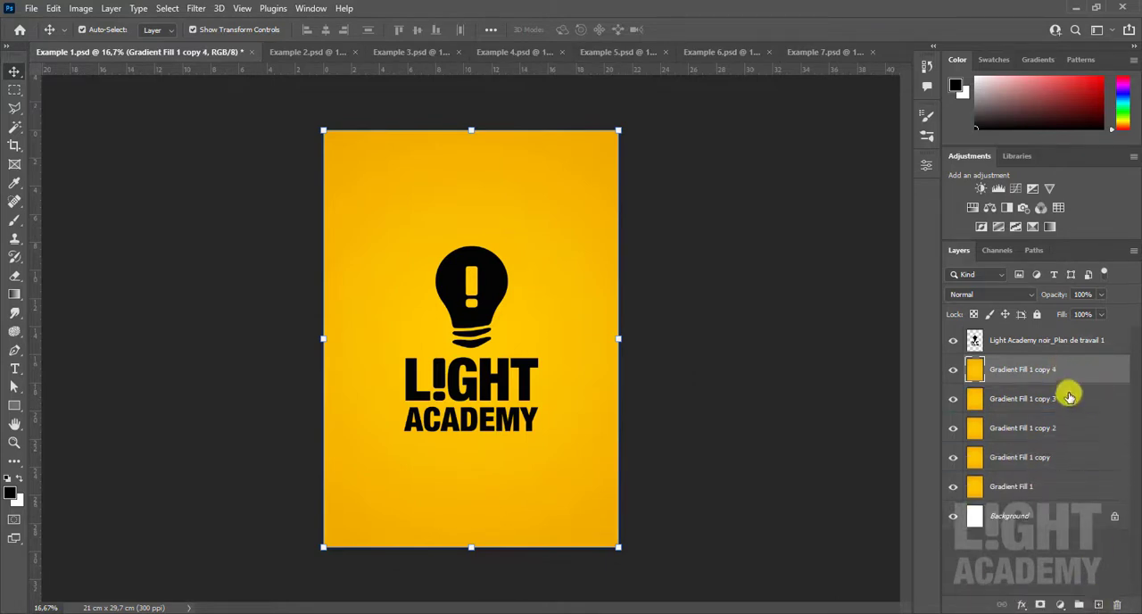
click(1060, 457)
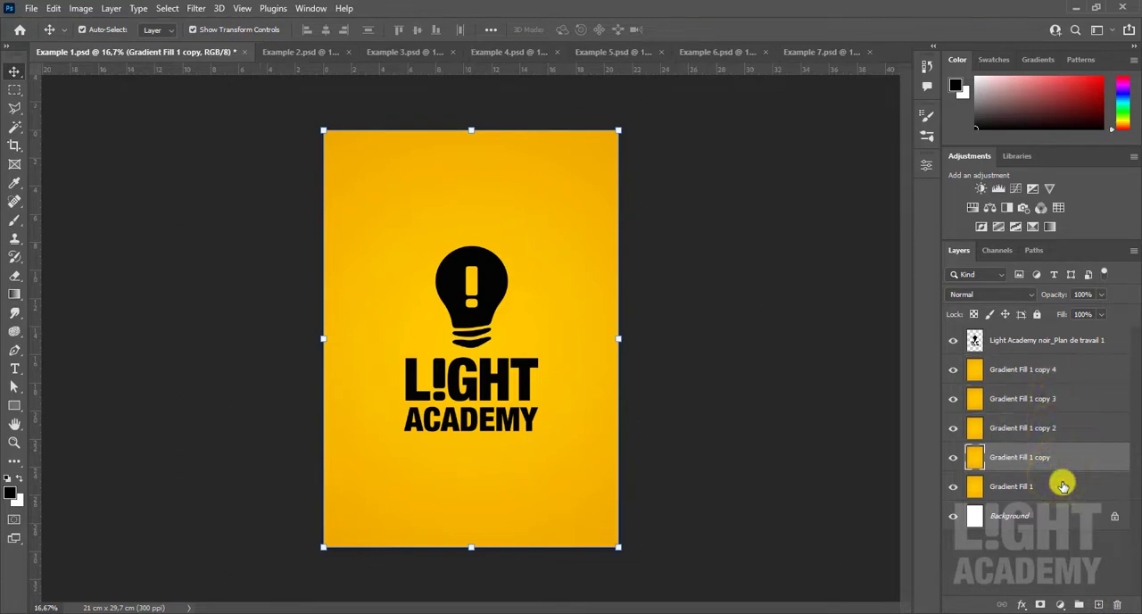
- Switch to Example 2.psd and turn the visibility of the pexels-c-g-6052776 and godslar-zboO0K1WfY4-unsplash layers off and back on
click(318, 52)
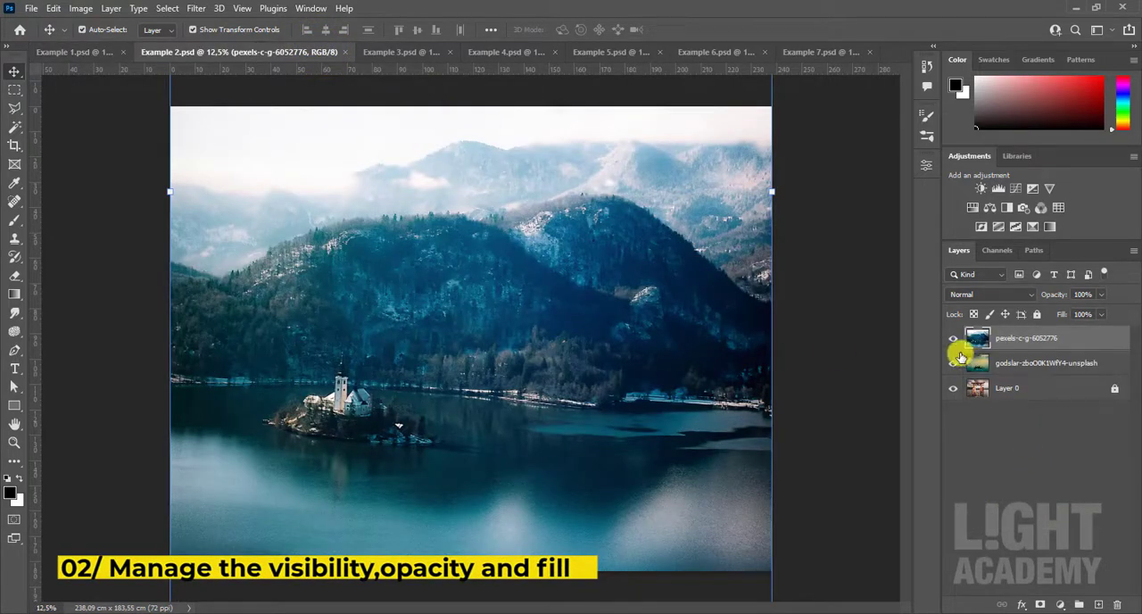
click(989, 440)
click(955, 339)
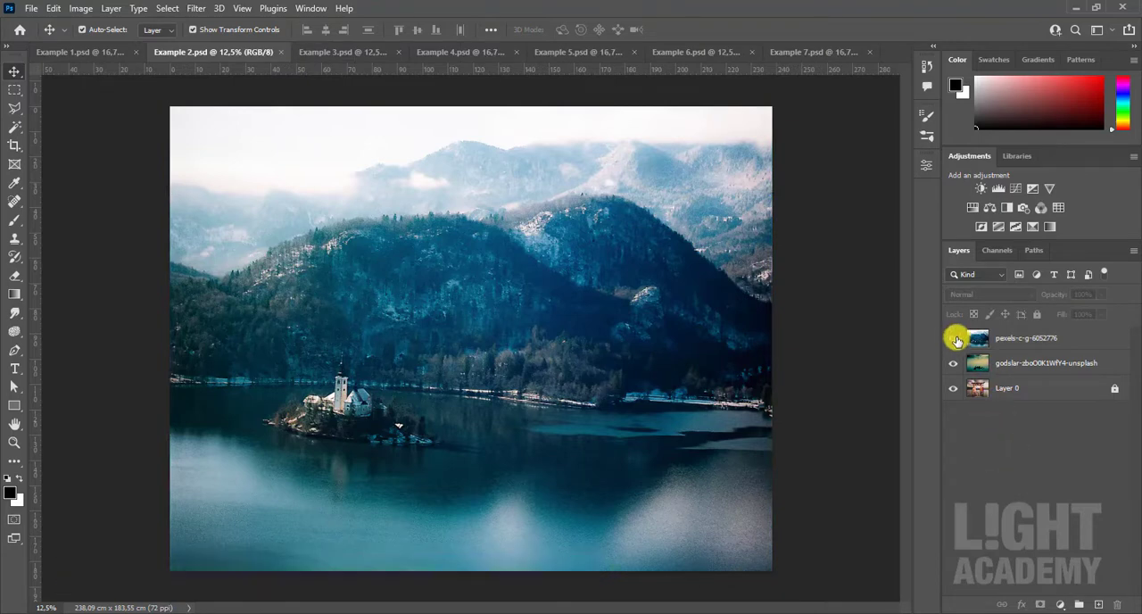
click(1008, 339)
click(953, 338)
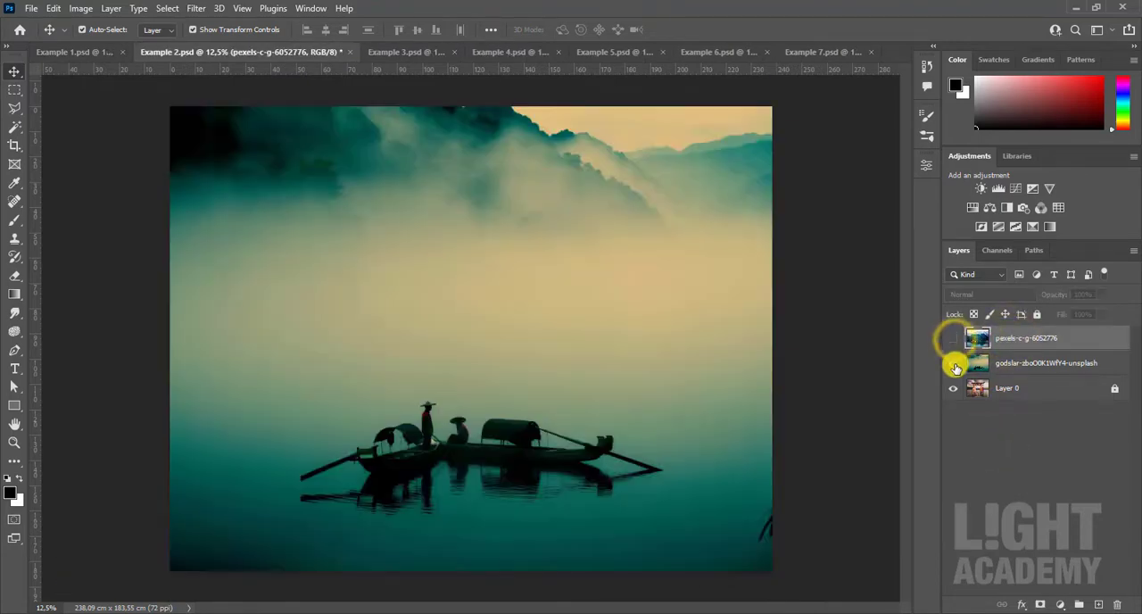
click(953, 363)
click(952, 364)
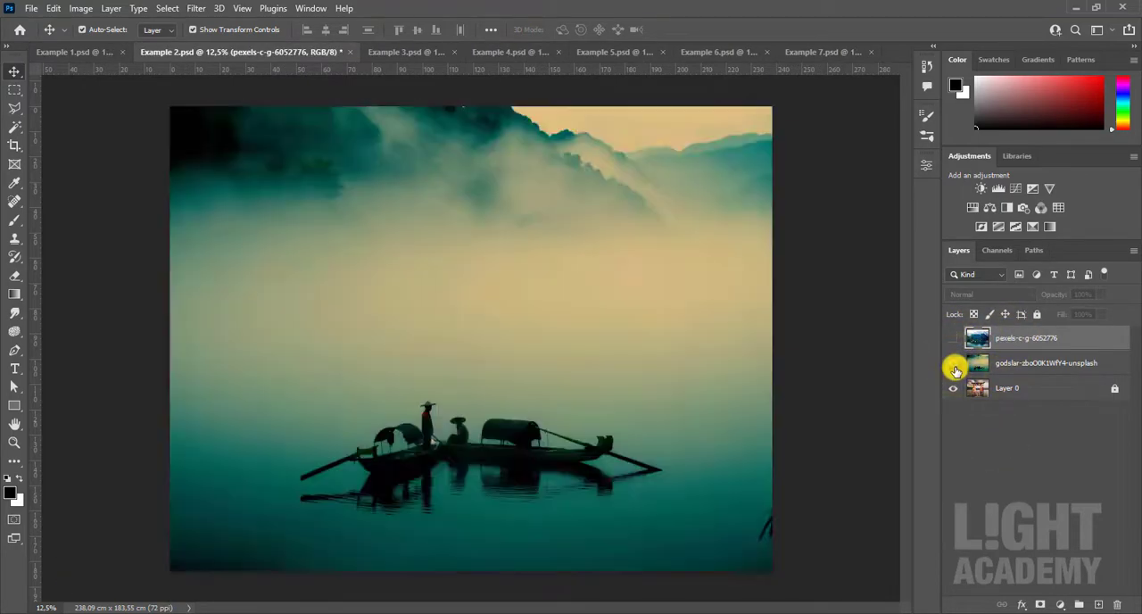
click(952, 340)
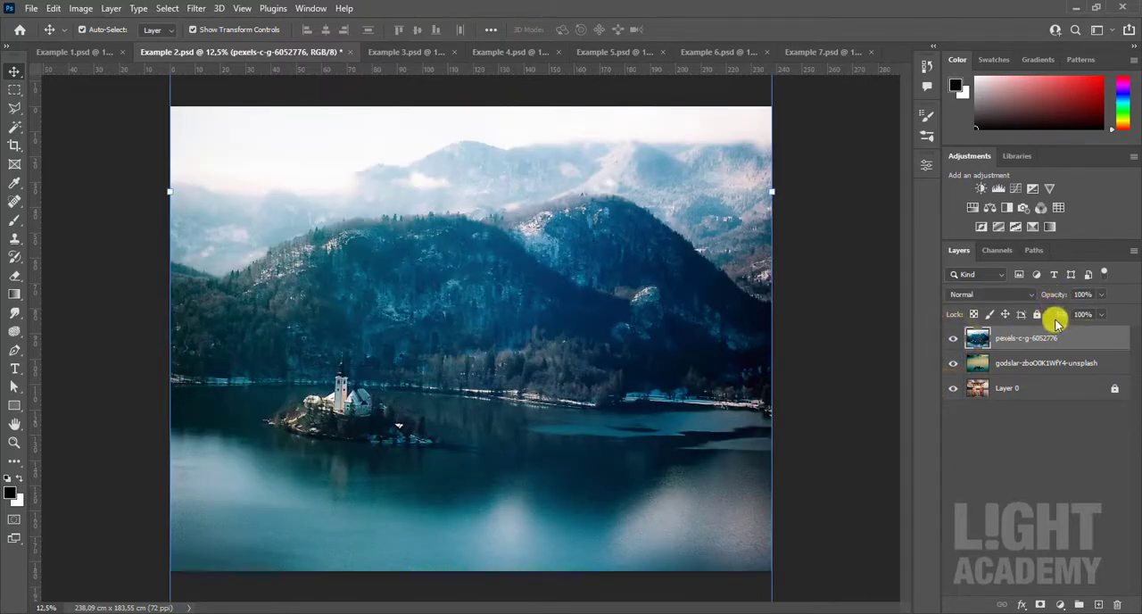
drag(1037, 296, 1137, 316)
- Switch to Example 3.psd and lock all properties of the Layer 0 copy layer
click(370, 52)
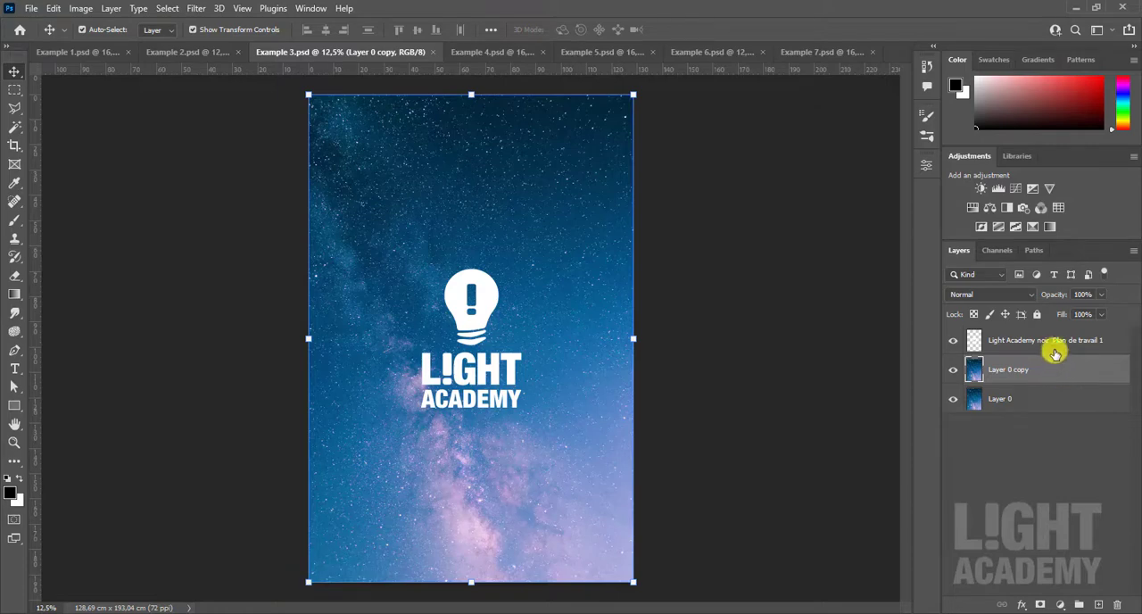
click(113, 10)
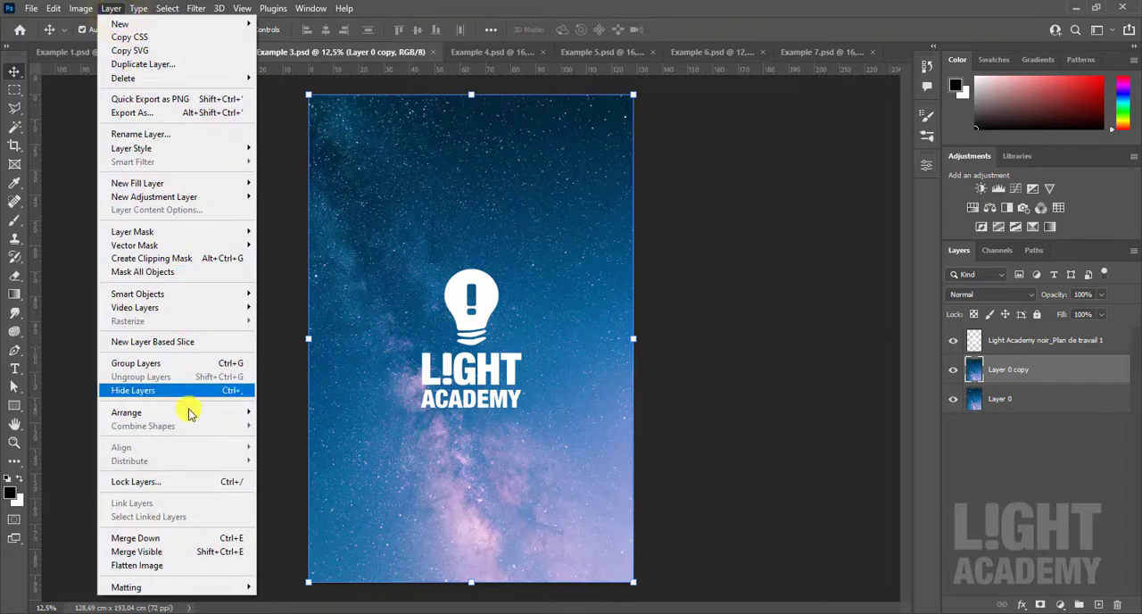
click(198, 481)
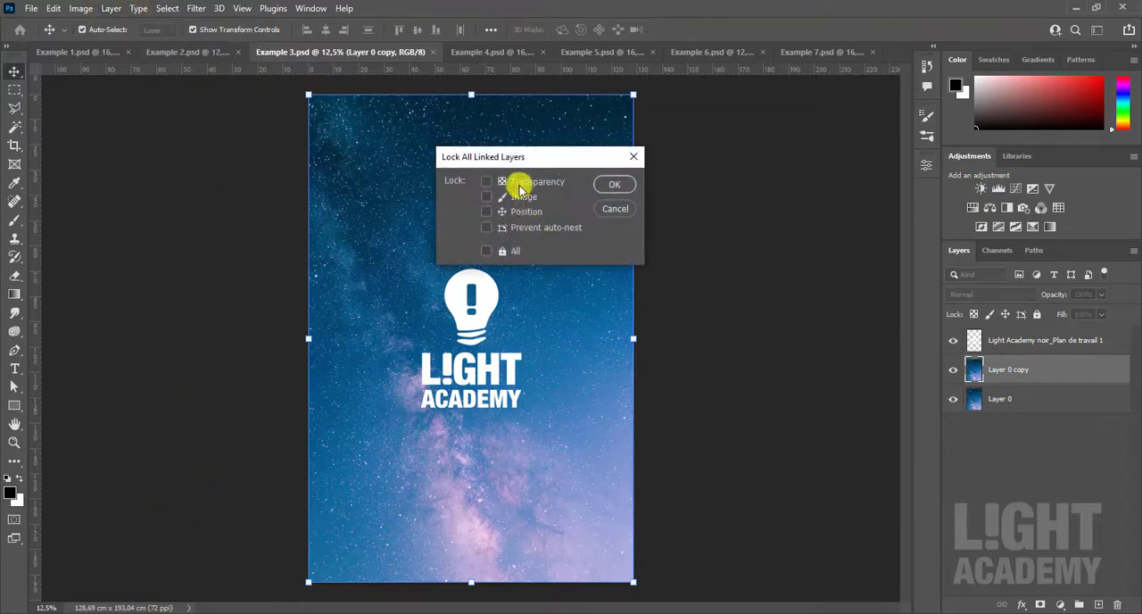
click(487, 251)
click(487, 252)
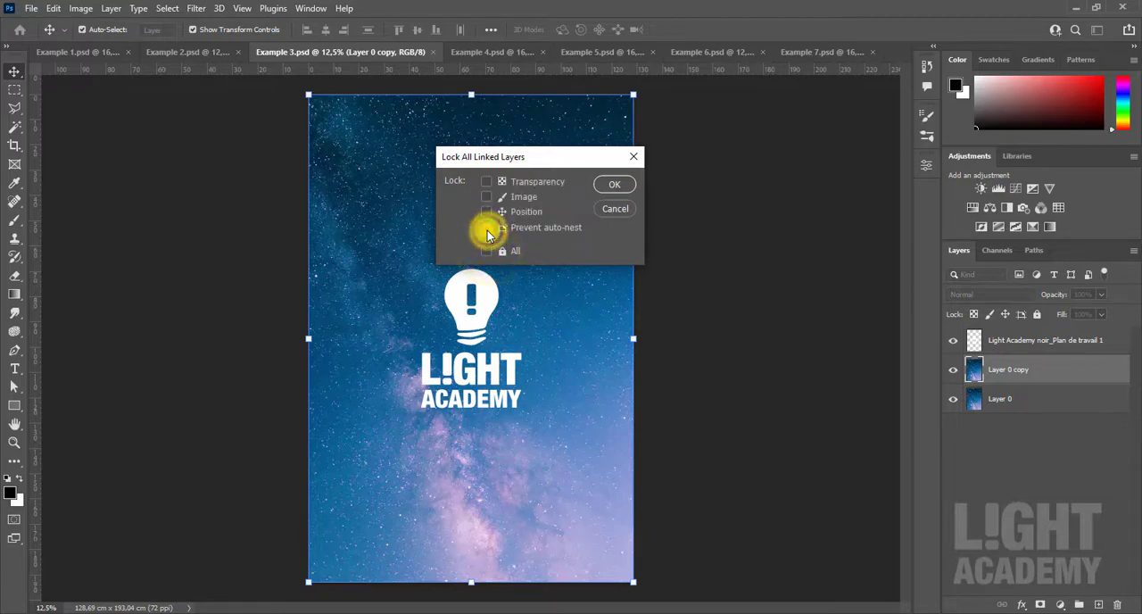
click(487, 230)
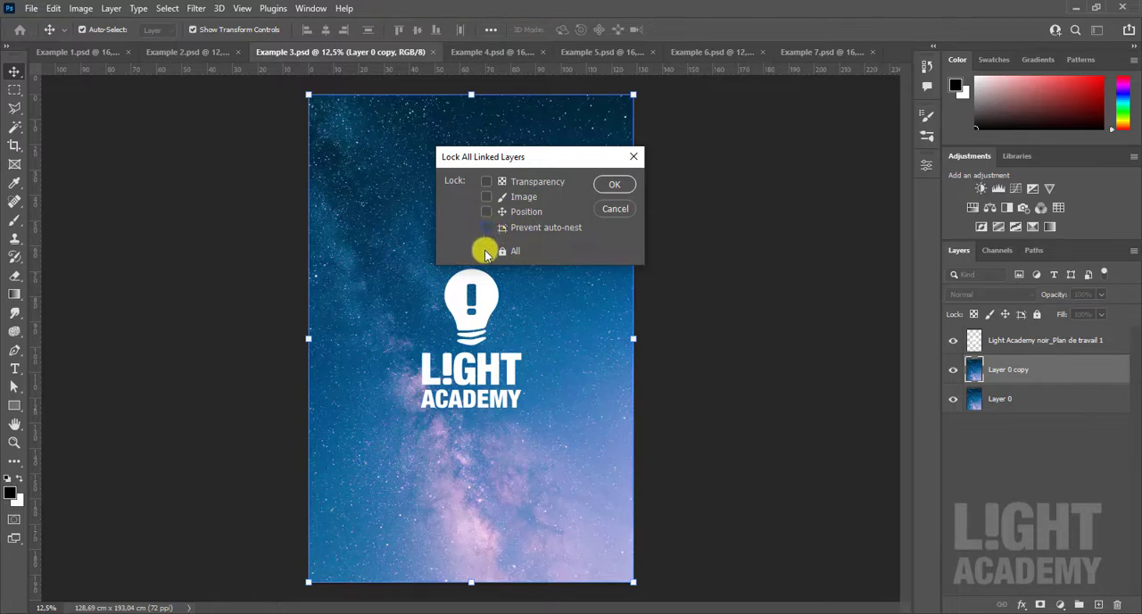
click(487, 252)
click(615, 184)
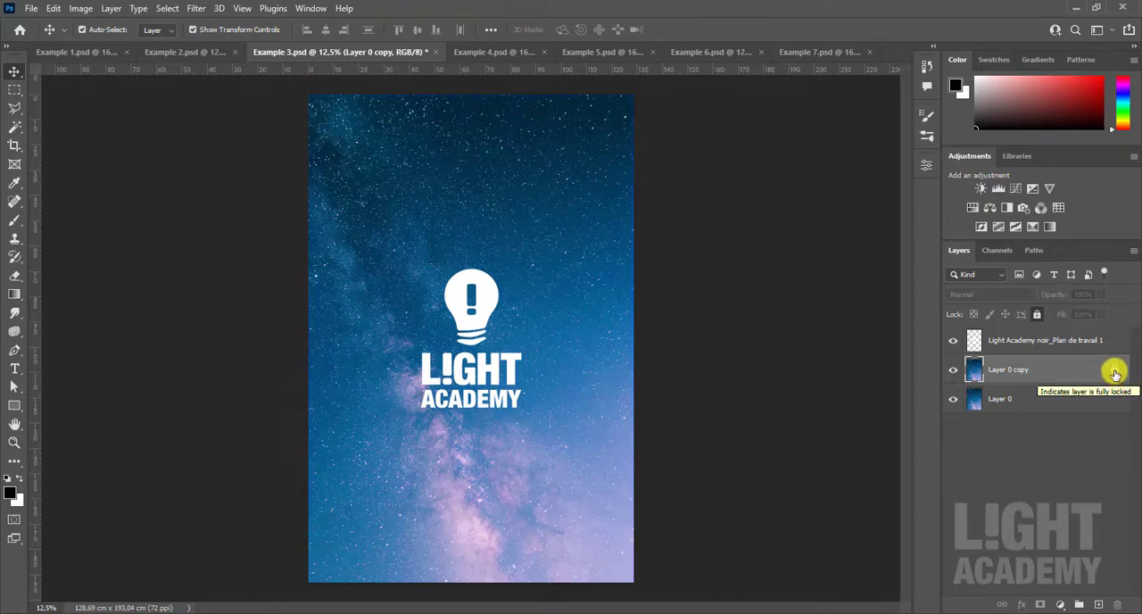
- Unlock Layer 0 copy, fully lock it again with the quick lock options, and deselect the layer
click(1107, 369)
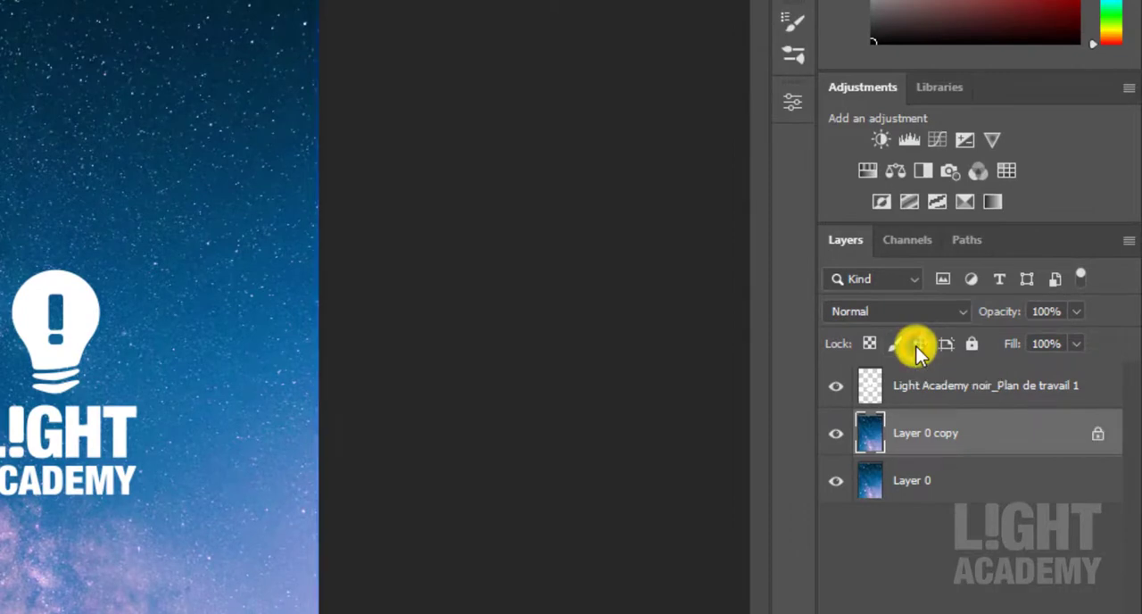
click(918, 346)
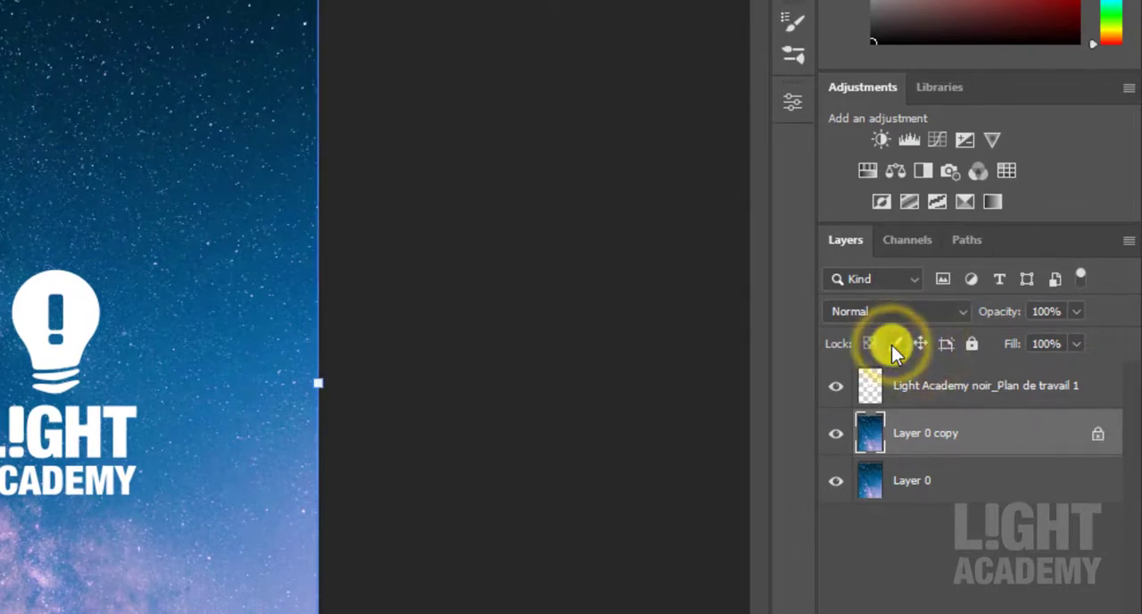
click(971, 344)
click(591, 323)
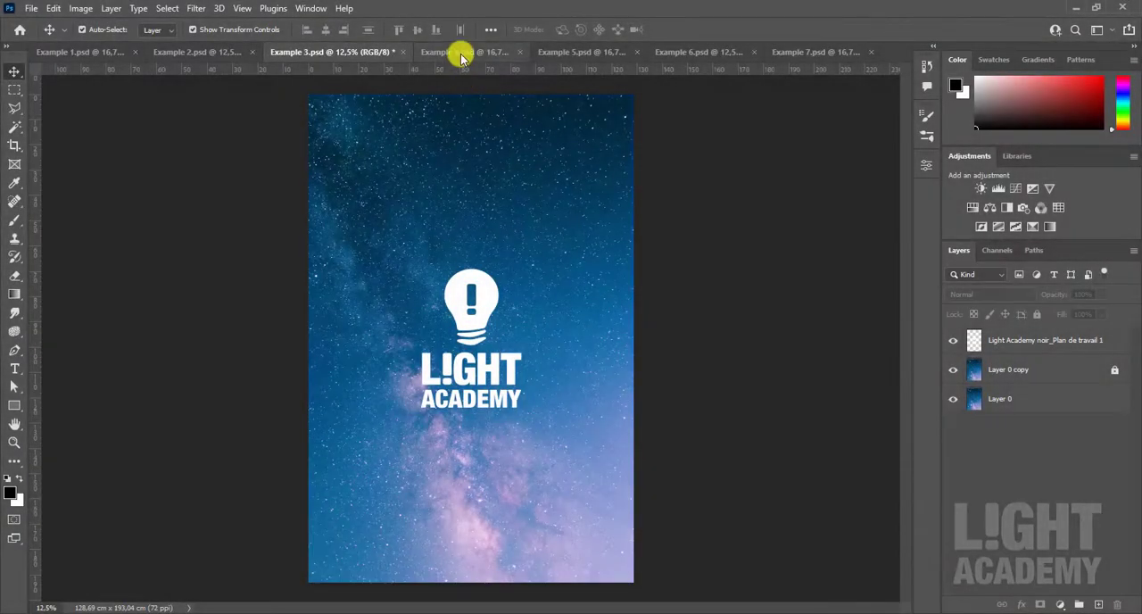
- Switch to Example 4.psd, convert the locked Background into a normal layer and duplicate it twice
click(461, 54)
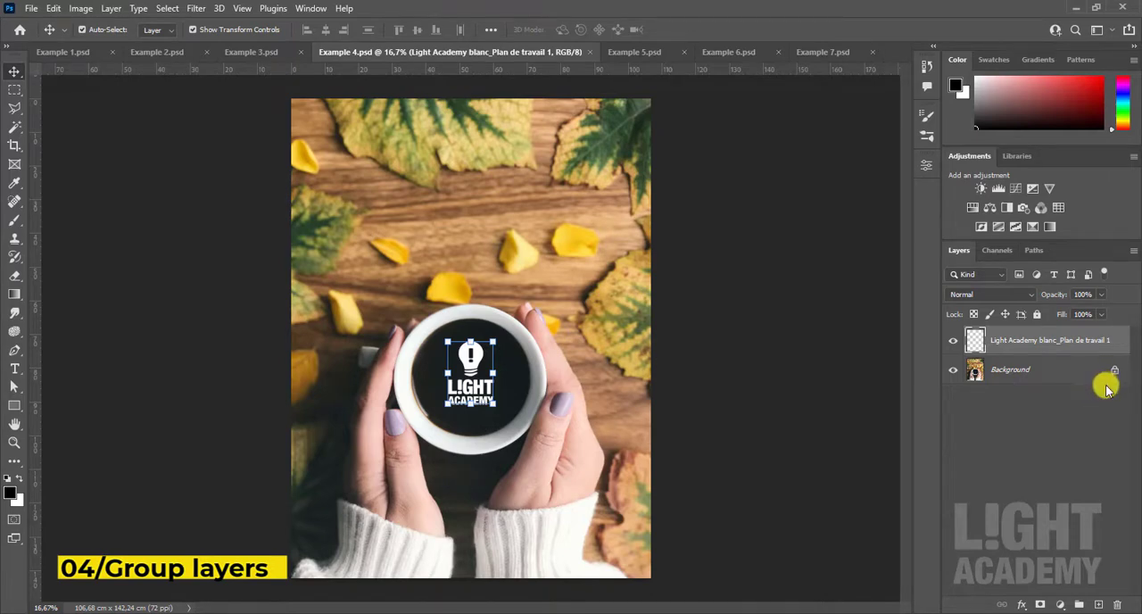
click(821, 393)
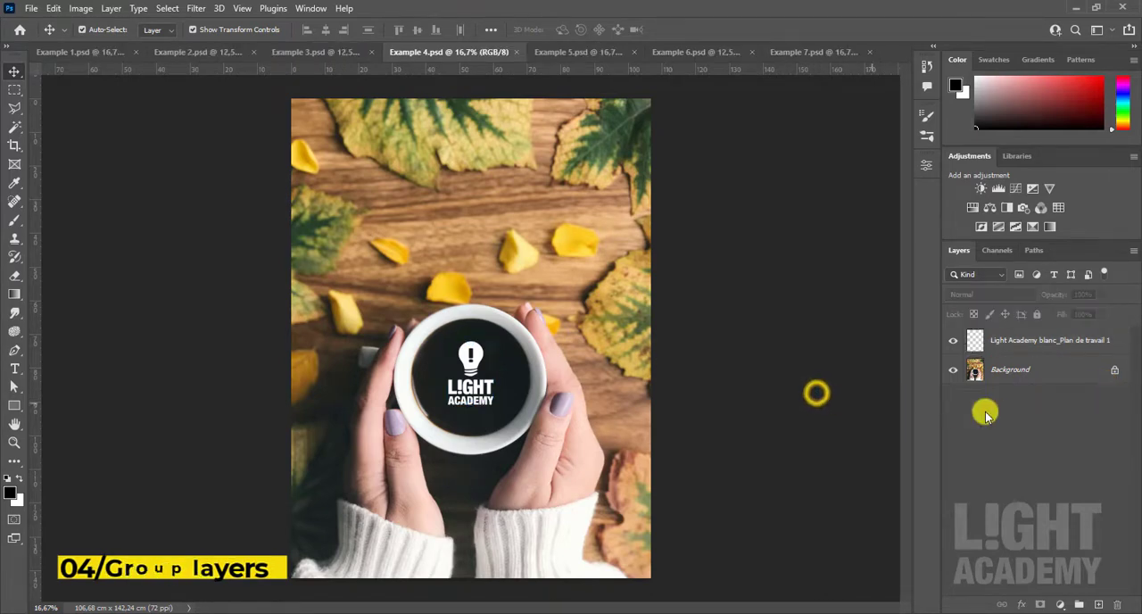
click(1113, 372)
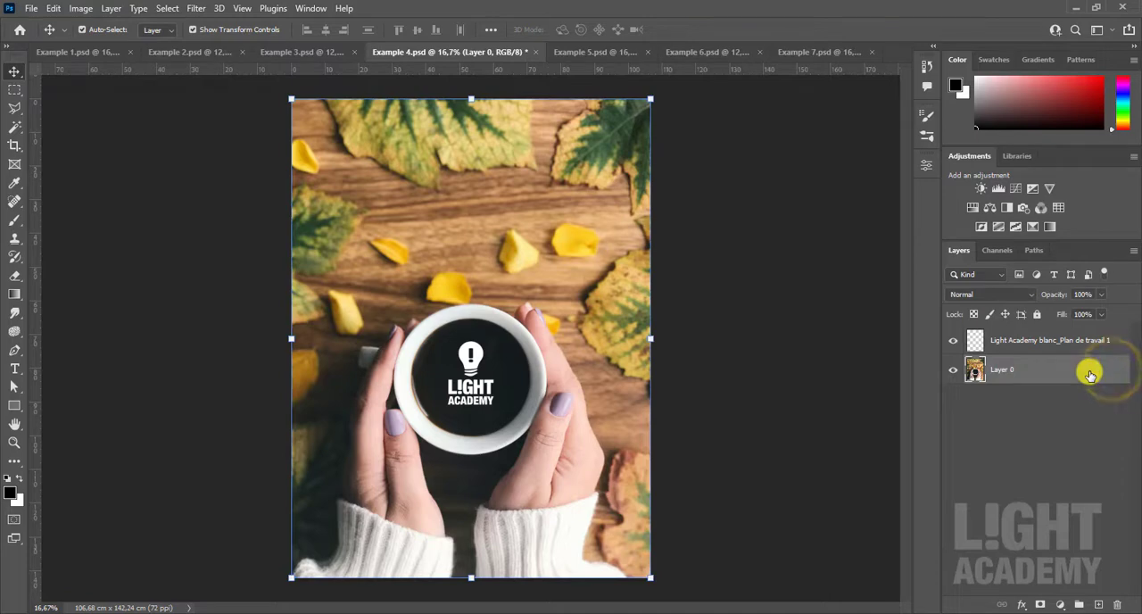
key(ctrl+j)
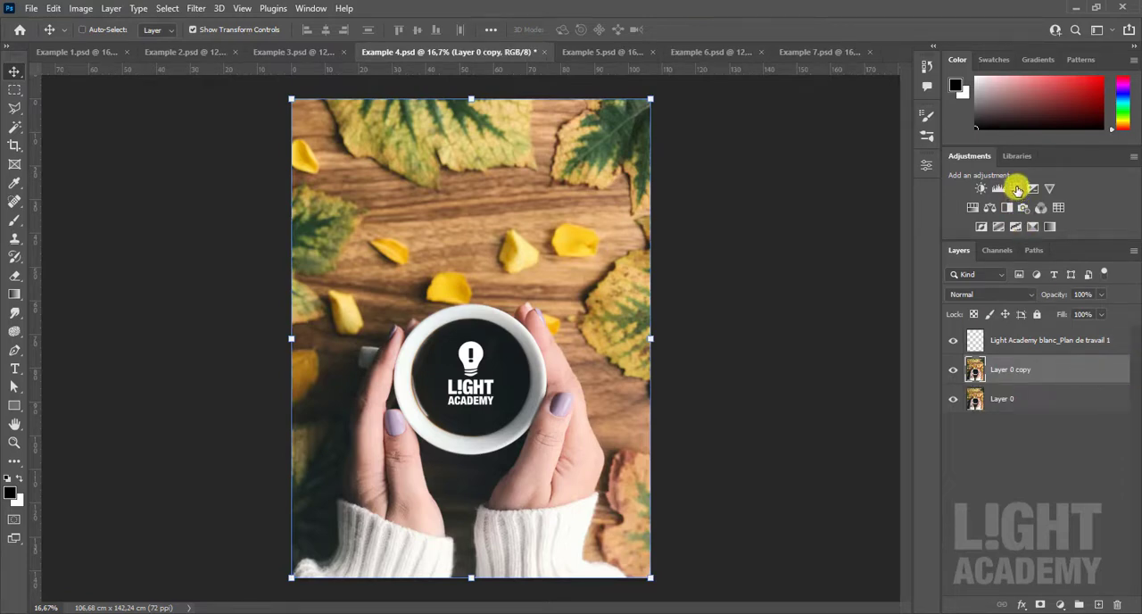
key(ctrl+j)
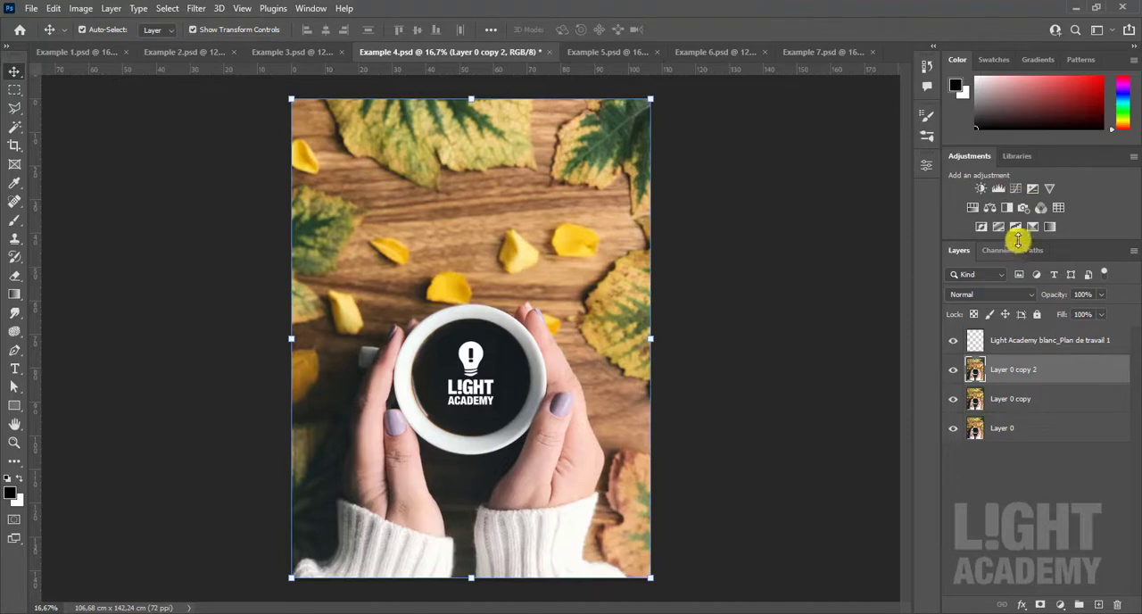
- Add a Curves adjustment layer above Layer 0 copy 2 and pull the curve down slightly to darken the photo
click(1017, 192)
drag(826, 303, 830, 314)
click(887, 159)
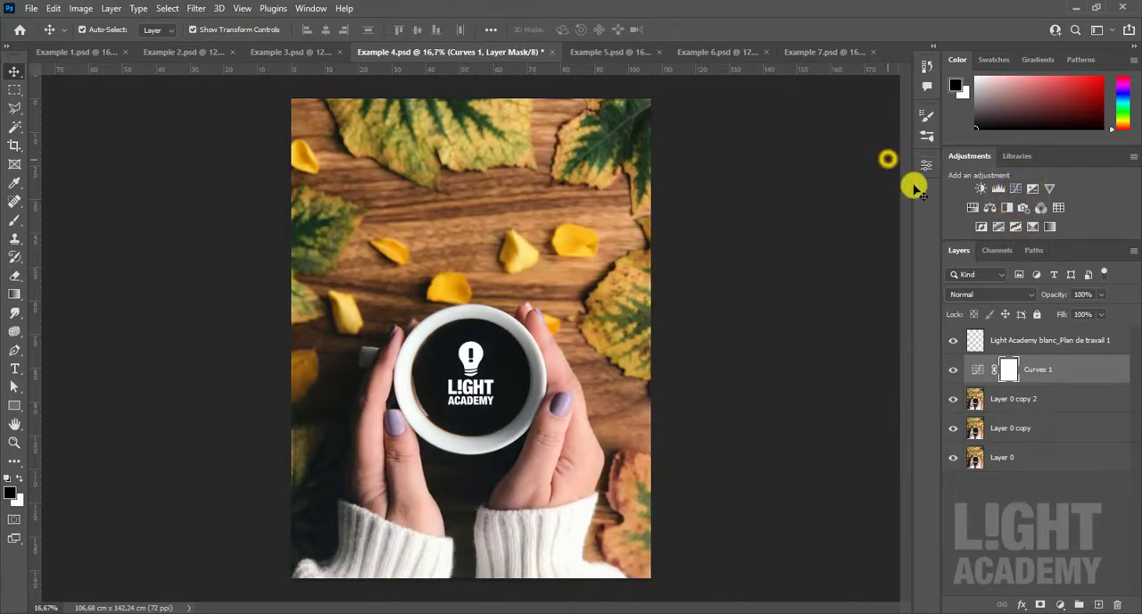
- Add a Brightness/Contrast adjustment layer above Curves 1 and raise the brightness slightly to lighten the photo
click(985, 193)
drag(809, 240, 829, 249)
click(887, 159)
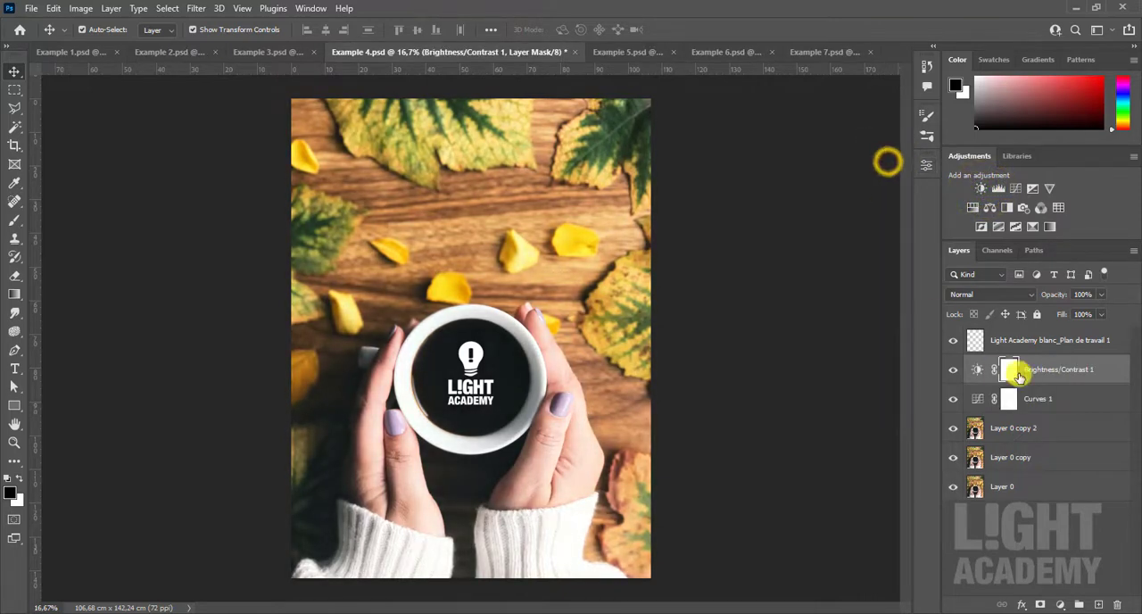
- Select the Brightness/Contrast 1, Curves 1 and Layer 0 copy 2 layers together
click(1054, 406)
click(1055, 432)
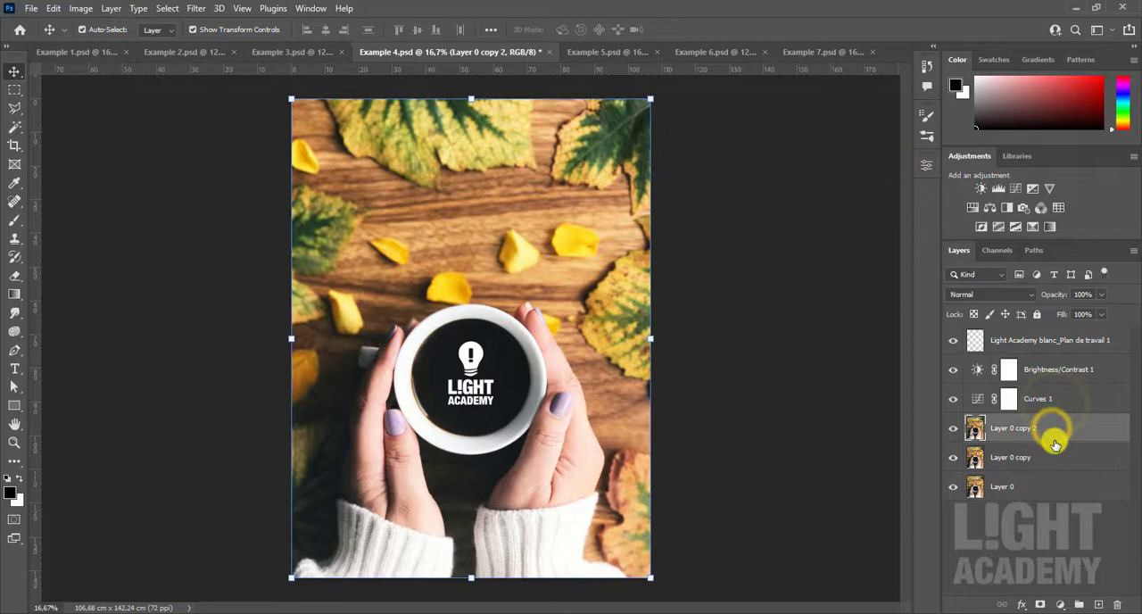
click(1070, 376)
shift+click(1052, 428)
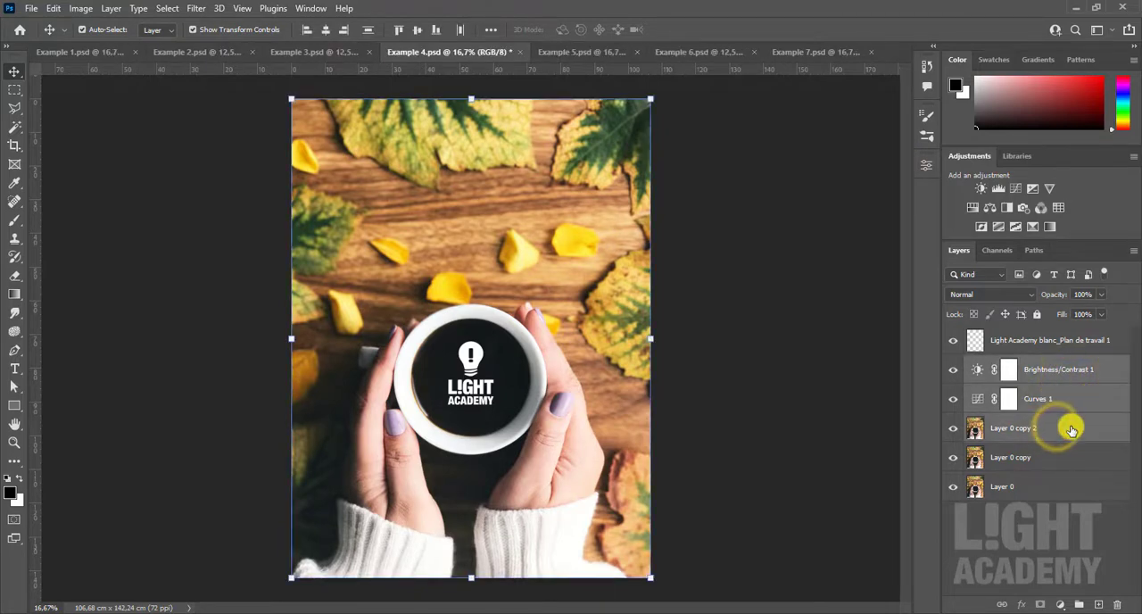
right_click(1070, 430)
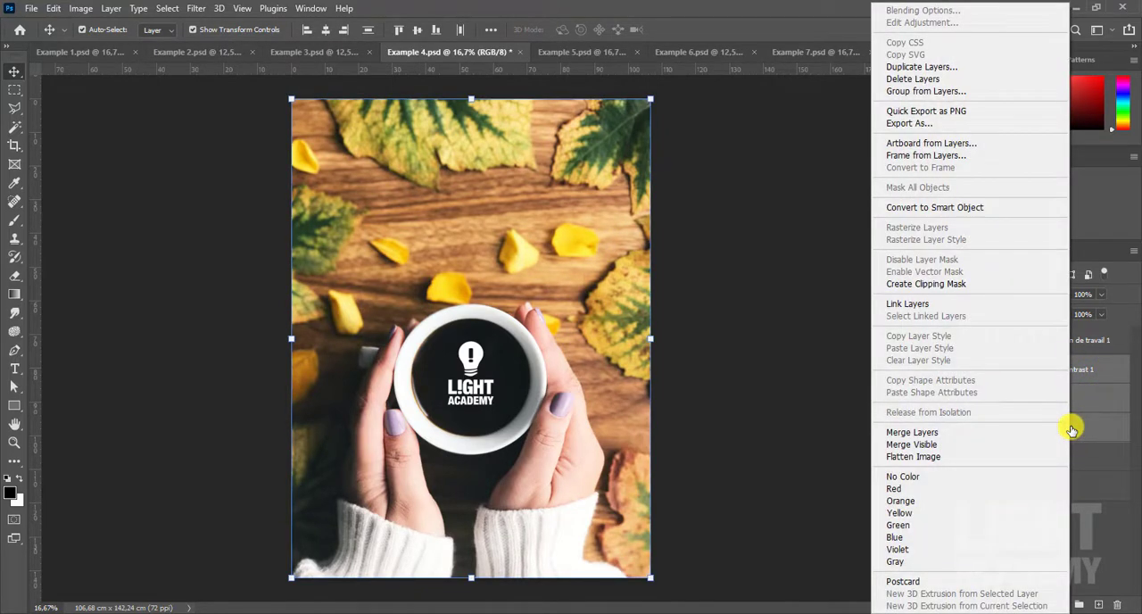
click(941, 91)
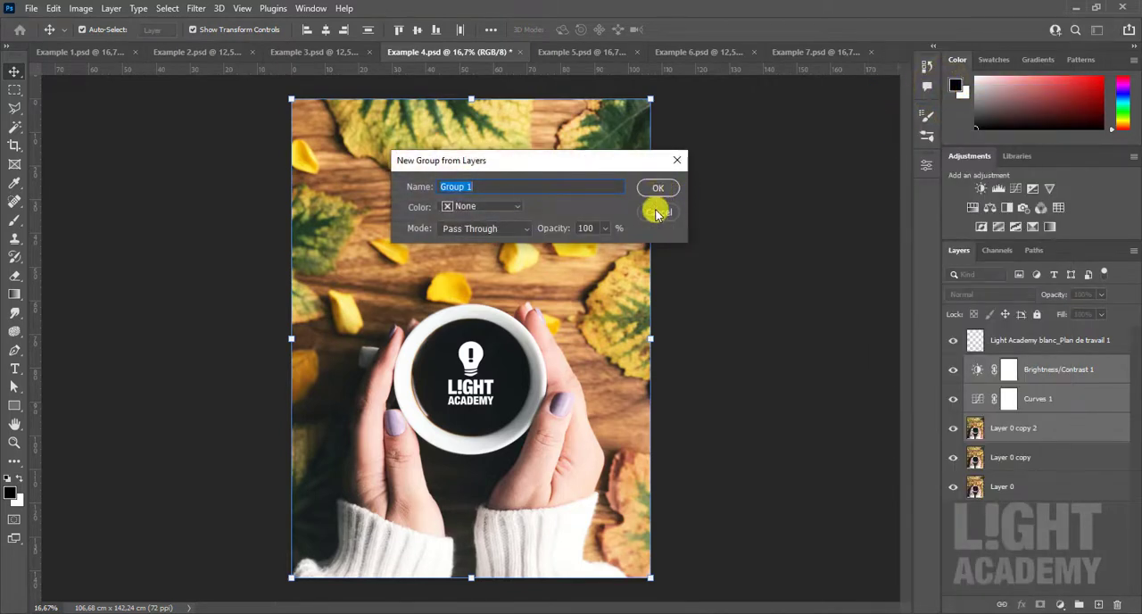
click(655, 211)
- Group the three selected layers, switch the group's visibility off and on, and expand it to show its contents
click(110, 8)
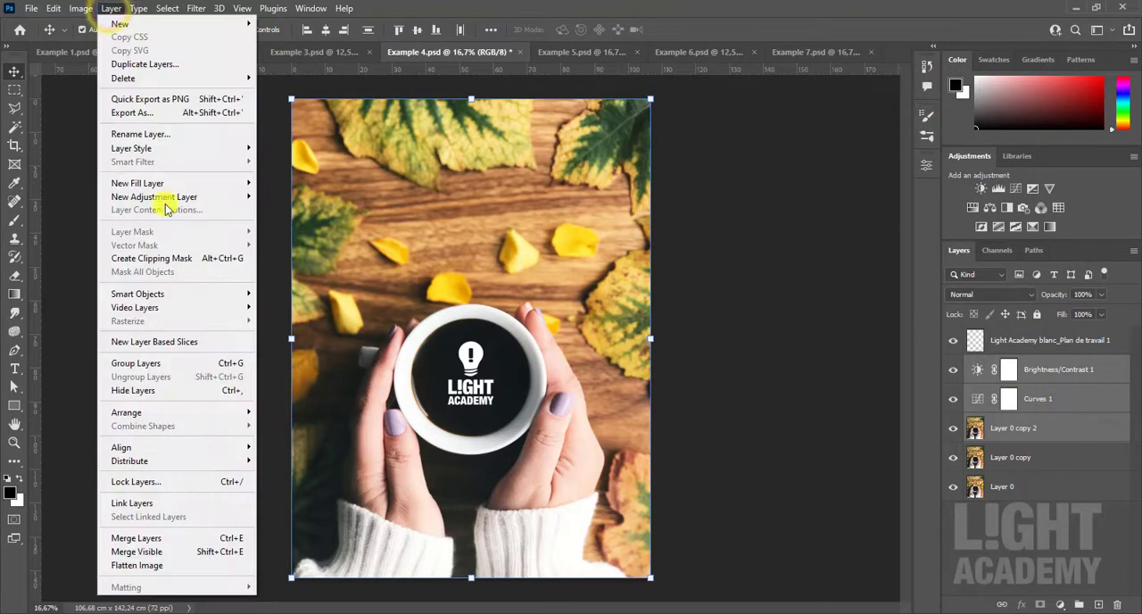
click(187, 363)
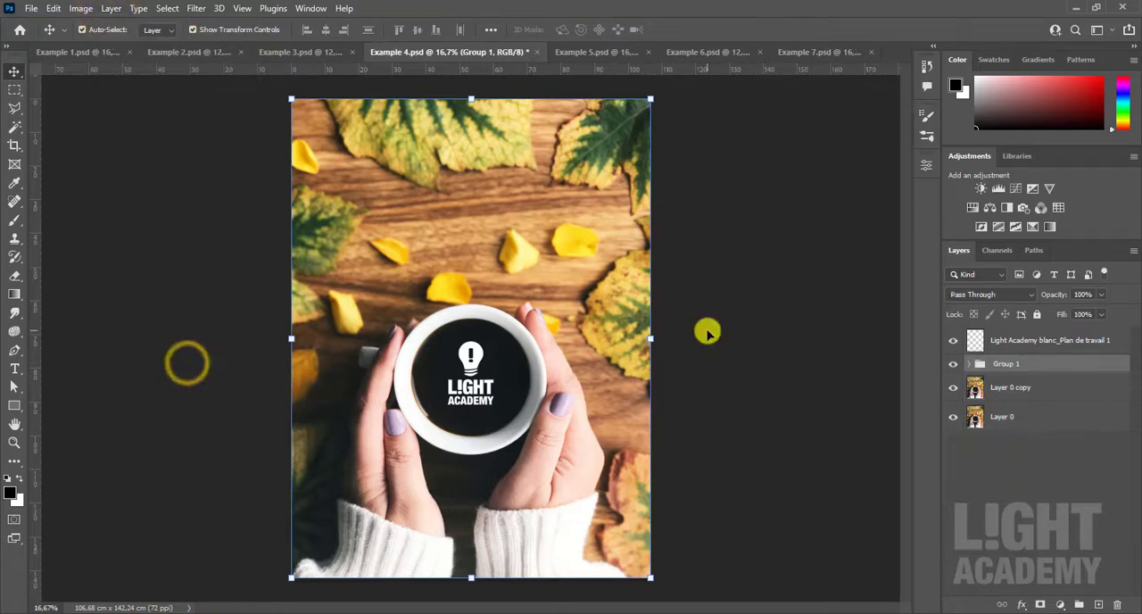
click(954, 364)
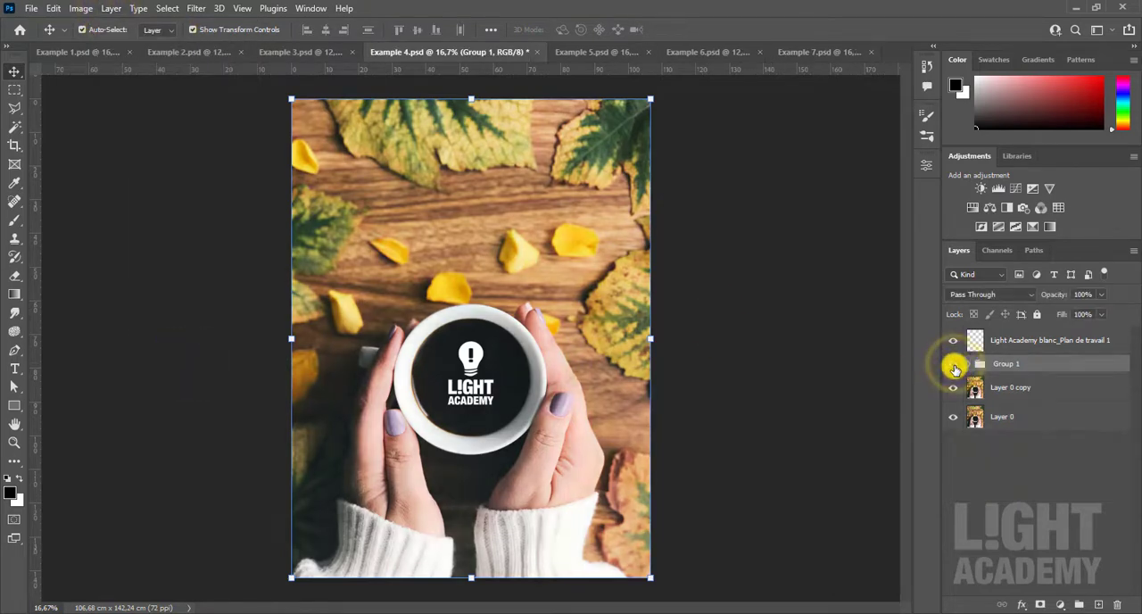
click(953, 364)
click(970, 364)
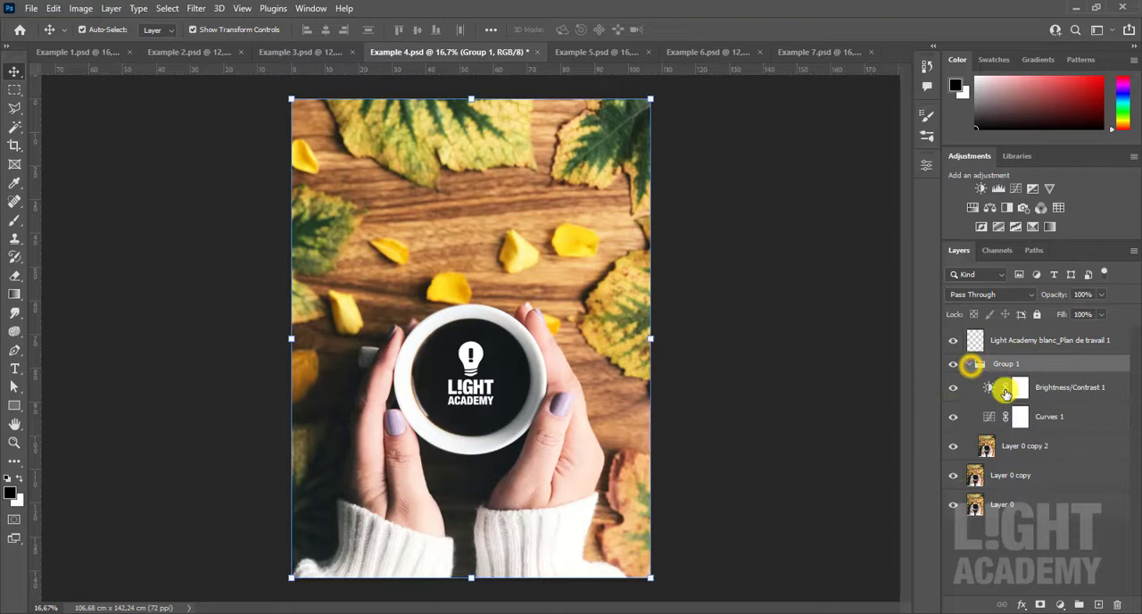
- Group the Curves 1, Layer 0 copy 2 and Layer 0 copy layers within Group 1 and toggle the new group's visibility
click(1055, 416)
shift+click(1051, 482)
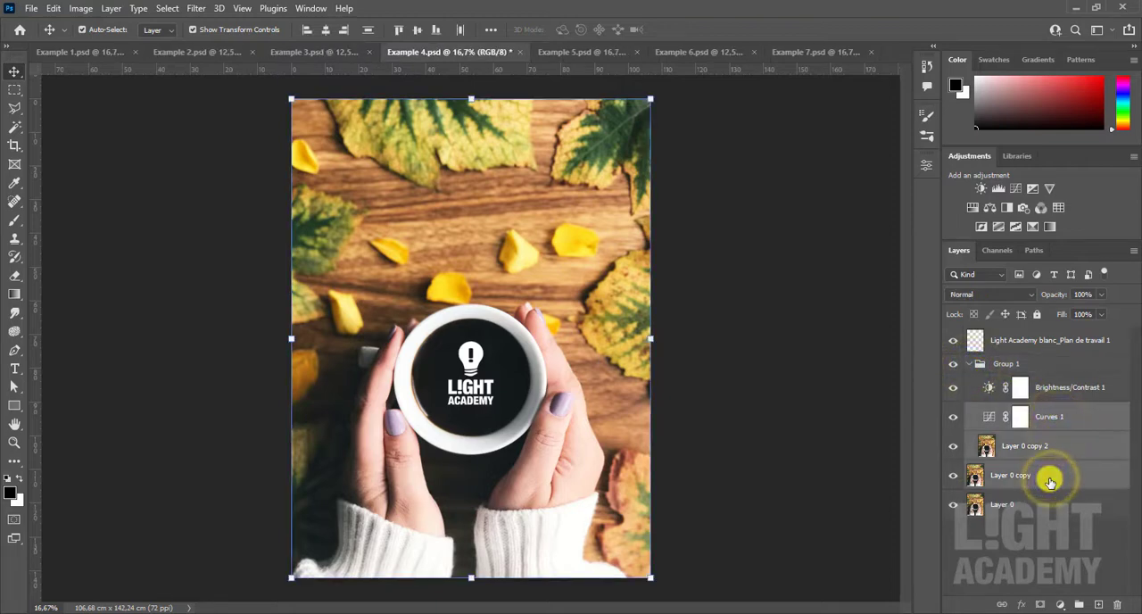
key(ctrl+g)
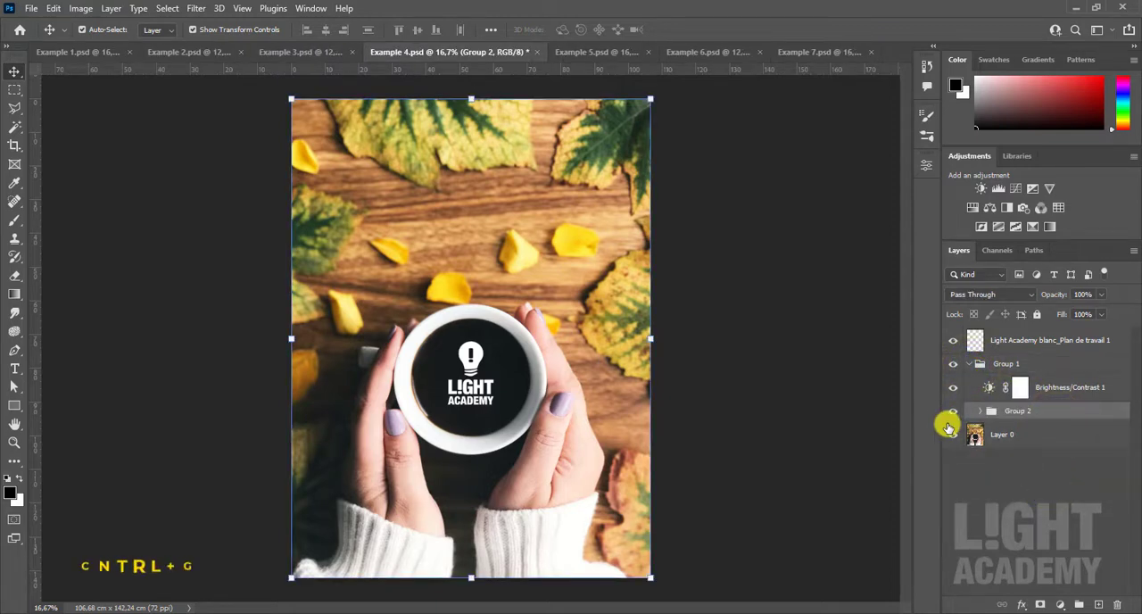
click(953, 411)
click(952, 411)
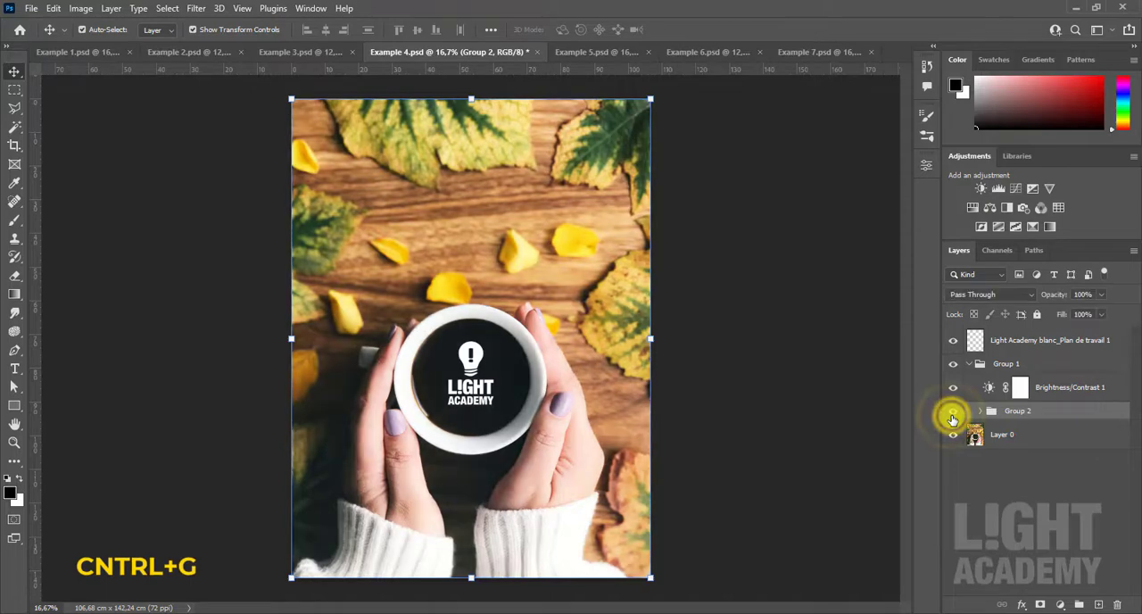
click(953, 411)
click(952, 411)
- Expand and collapse Group 1 and the nested Group 2 to check their contents
click(972, 364)
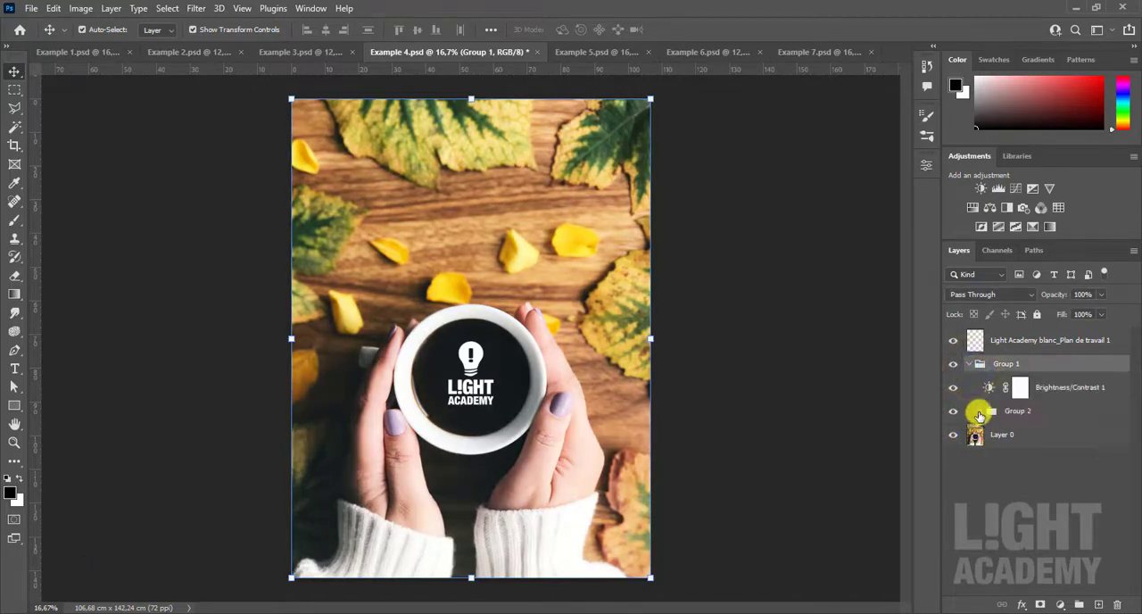
click(979, 413)
click(979, 416)
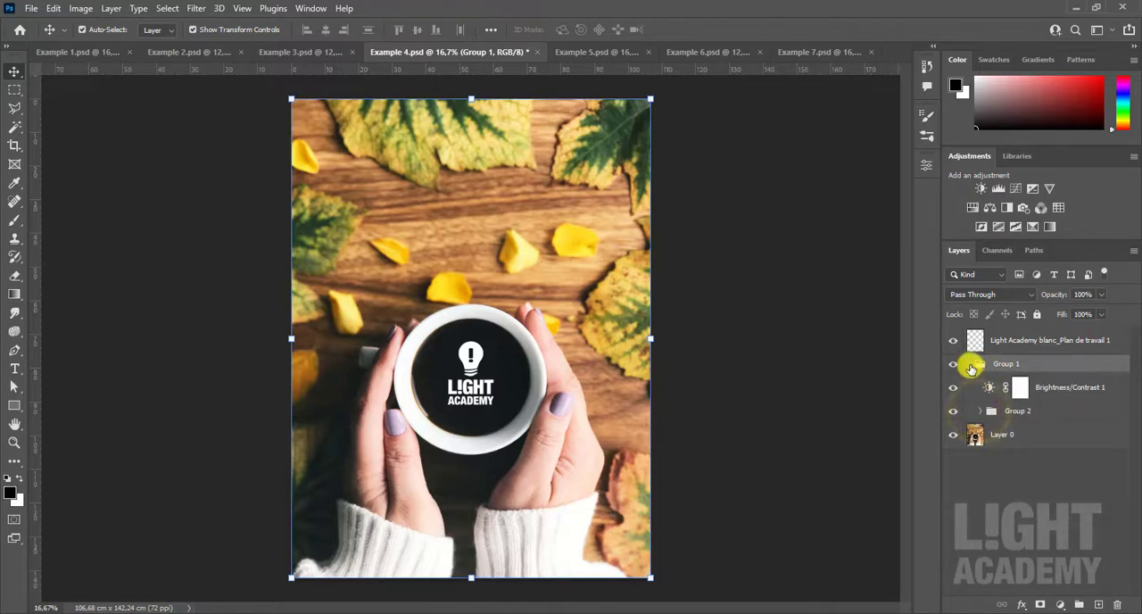
click(971, 364)
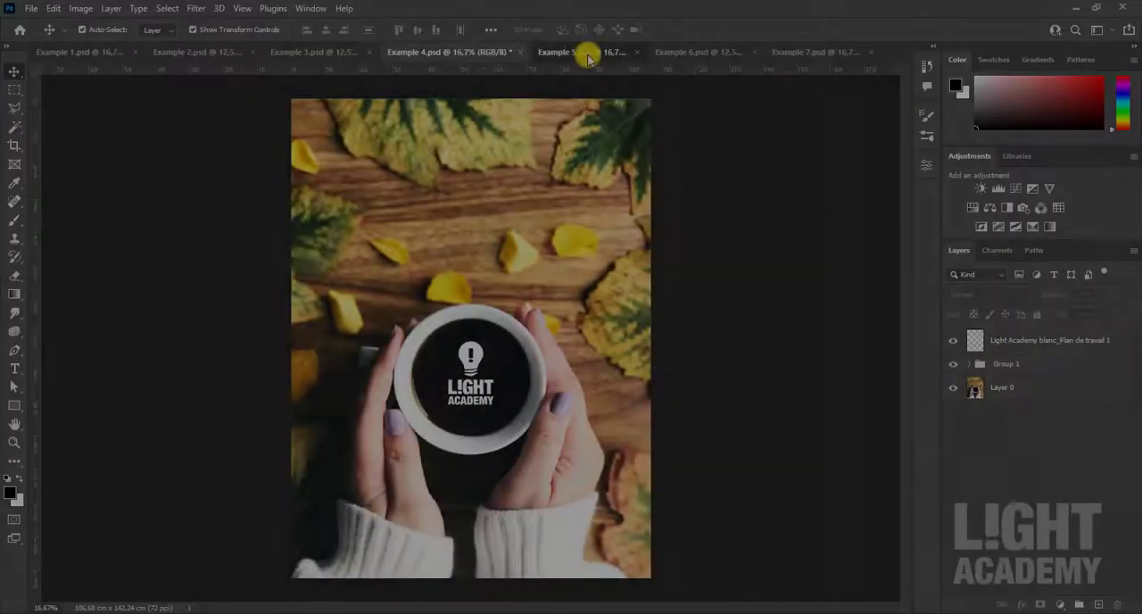
- In Example 5.psd, give Layer 0 a red color label and the Light Academy noir_Plan de travail 1 layer a yellow one
click(584, 51)
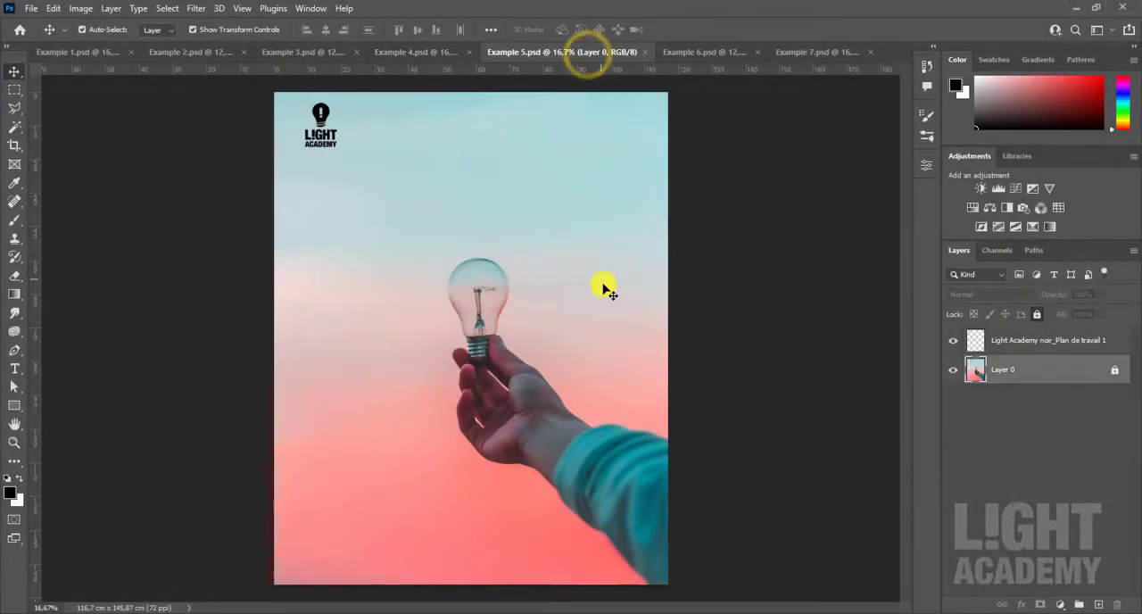
right_click(1033, 375)
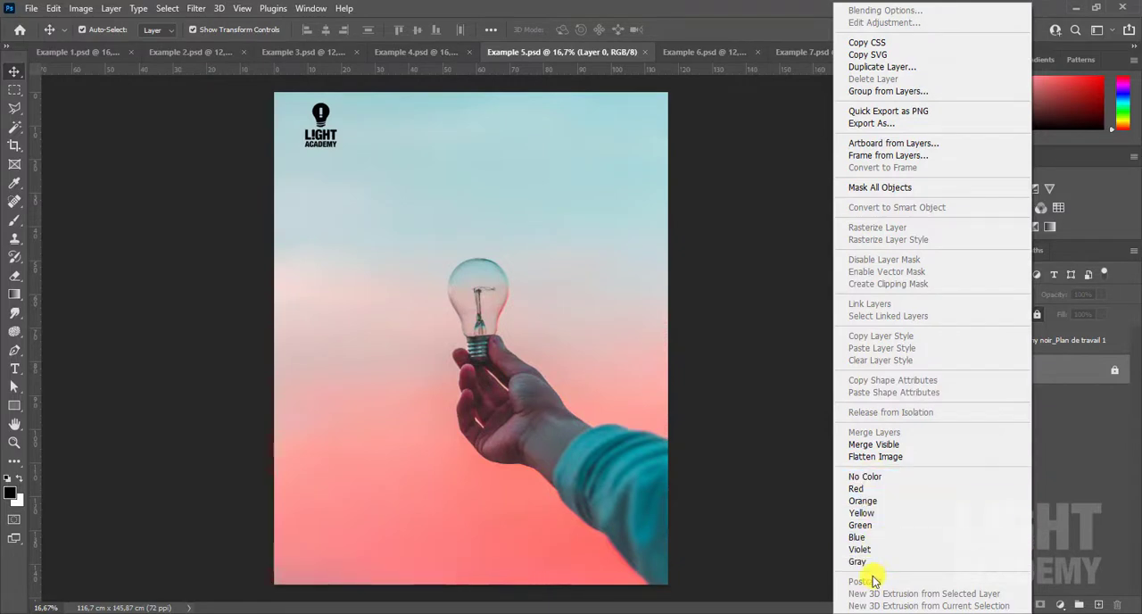
click(867, 497)
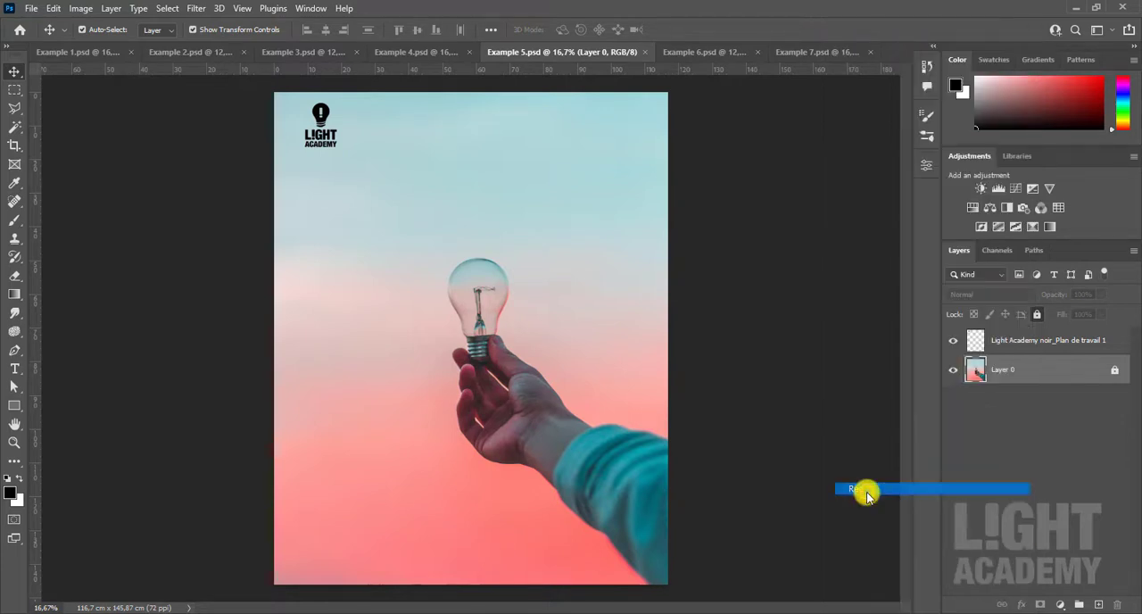
click(1046, 346)
right_click(1046, 346)
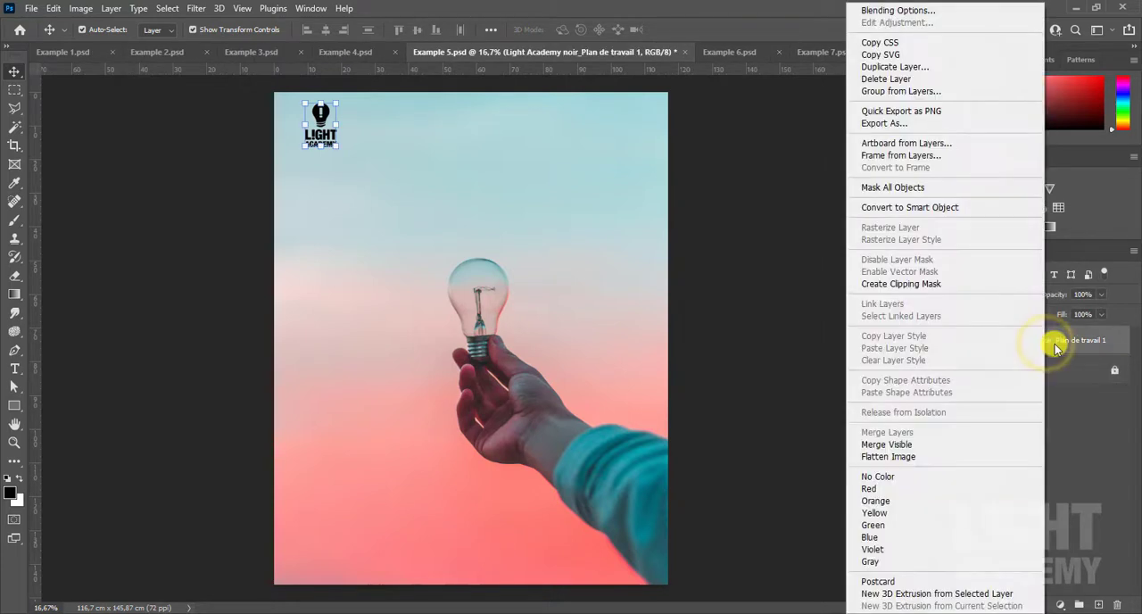
click(929, 509)
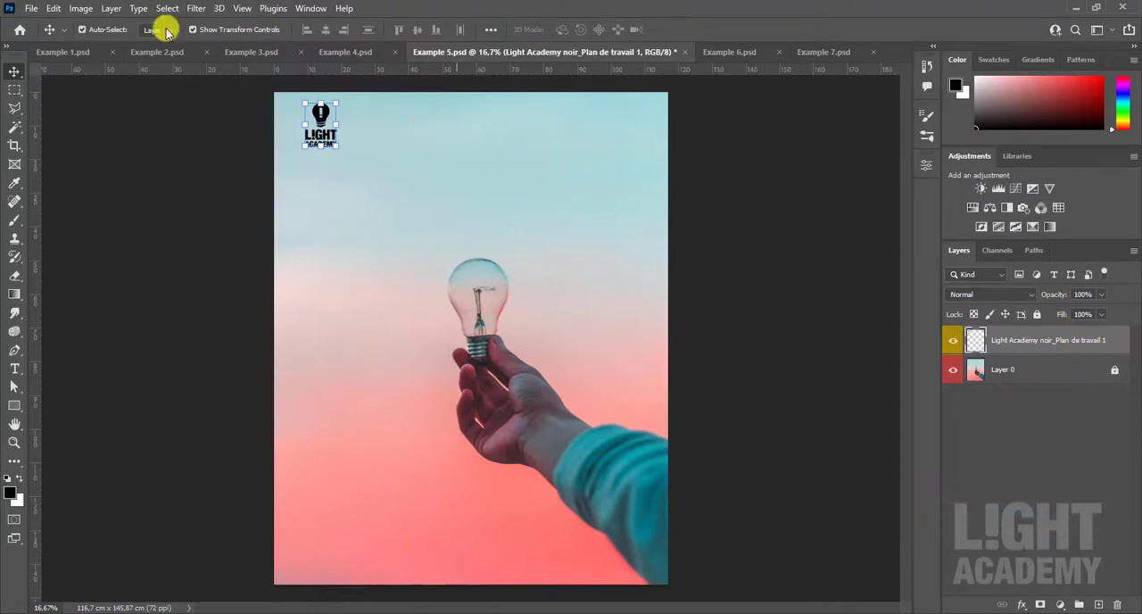
click(81, 9)
mouse_move(109, 11)
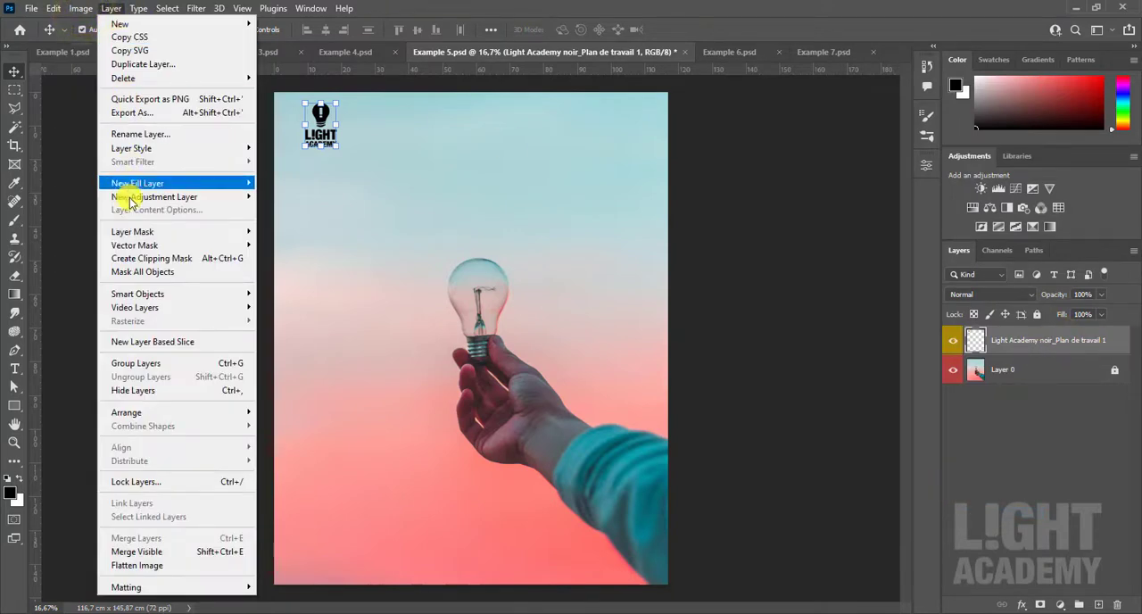
click(163, 135)
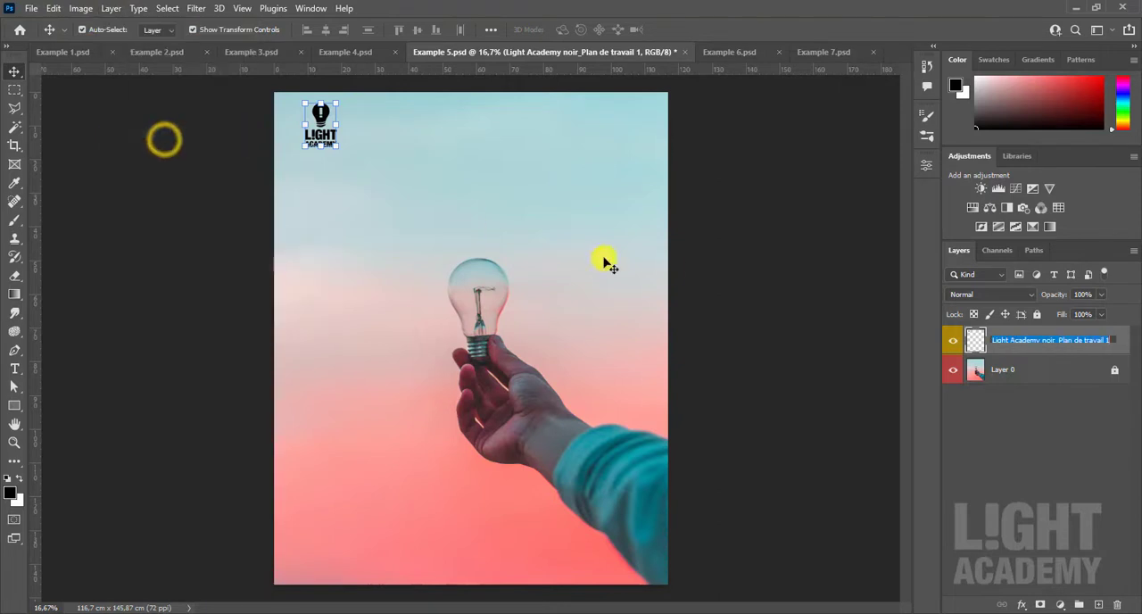
click(1028, 369)
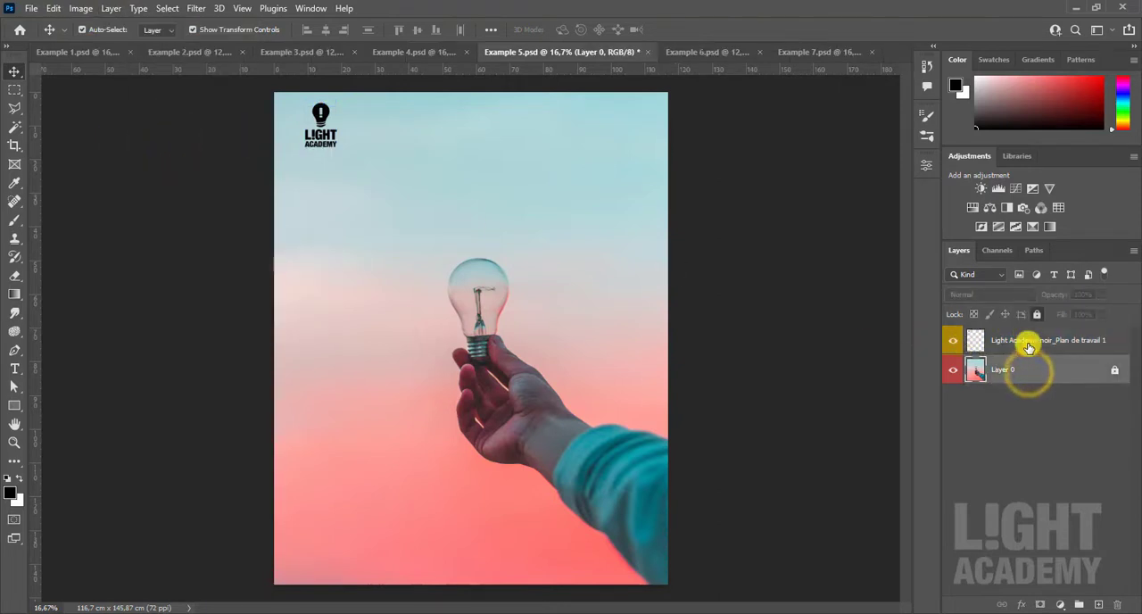
- Rename the Light Academy noir_Plan de travail 1 layer to "logo" and deselect it
double_click(1024, 340)
text(logo)
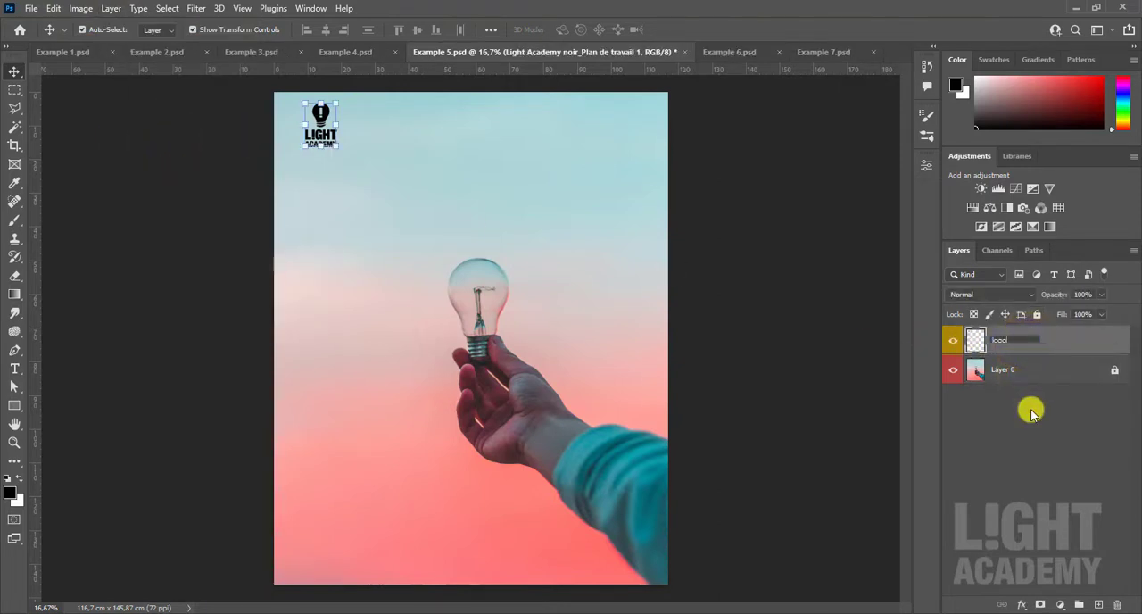
key(Return)
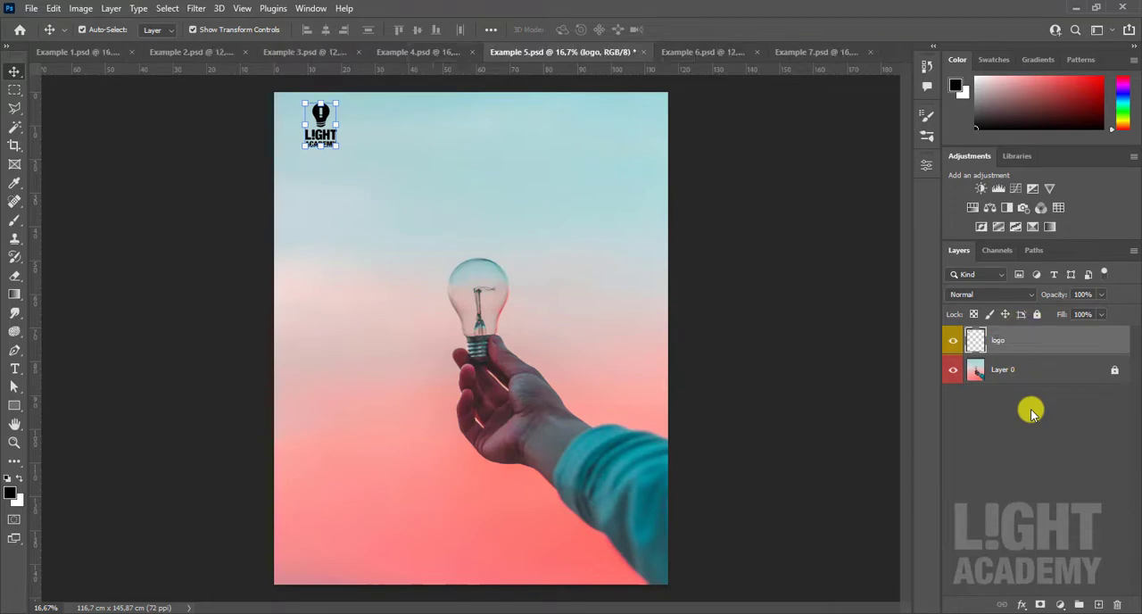
click(957, 347)
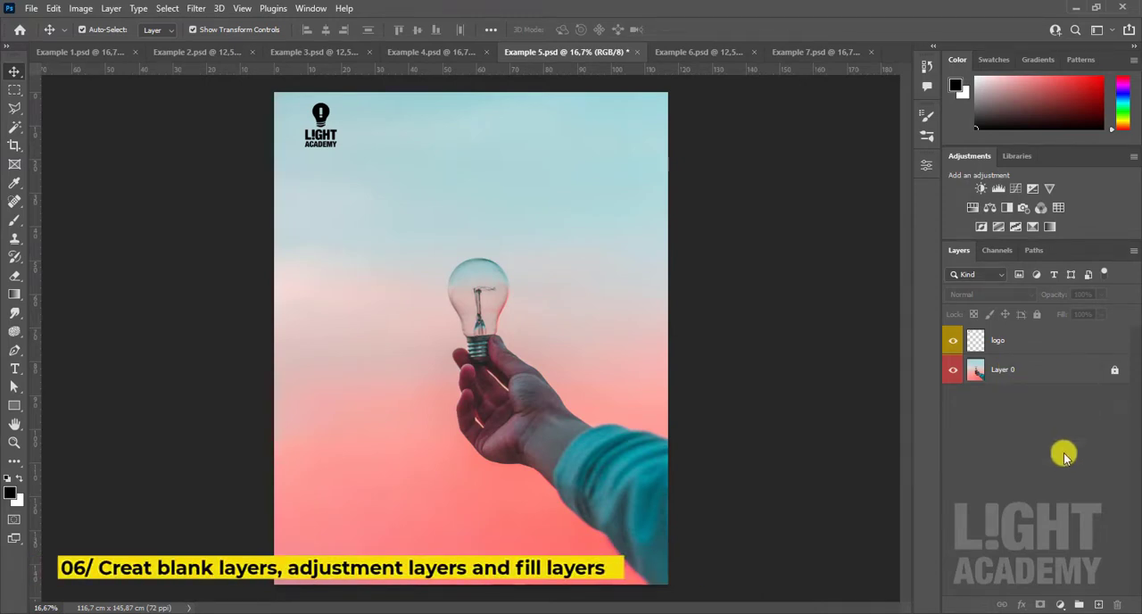
- Create a blank layer above the logo layer, plus a second blank layer named Layer 2 with an orange color label
click(1098, 605)
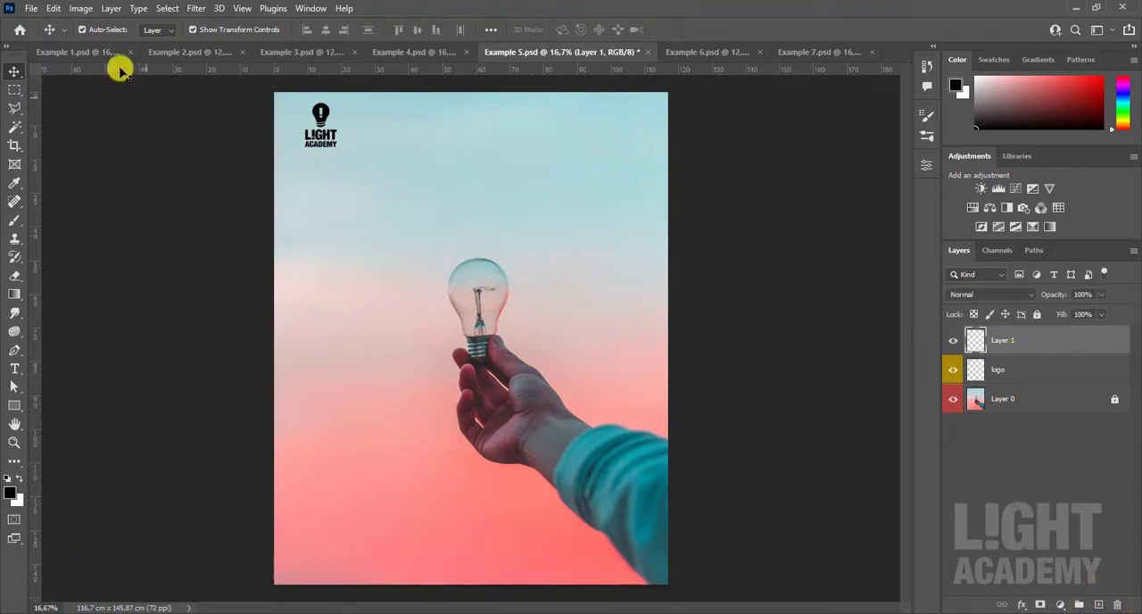
click(111, 8)
mouse_move(125, 23)
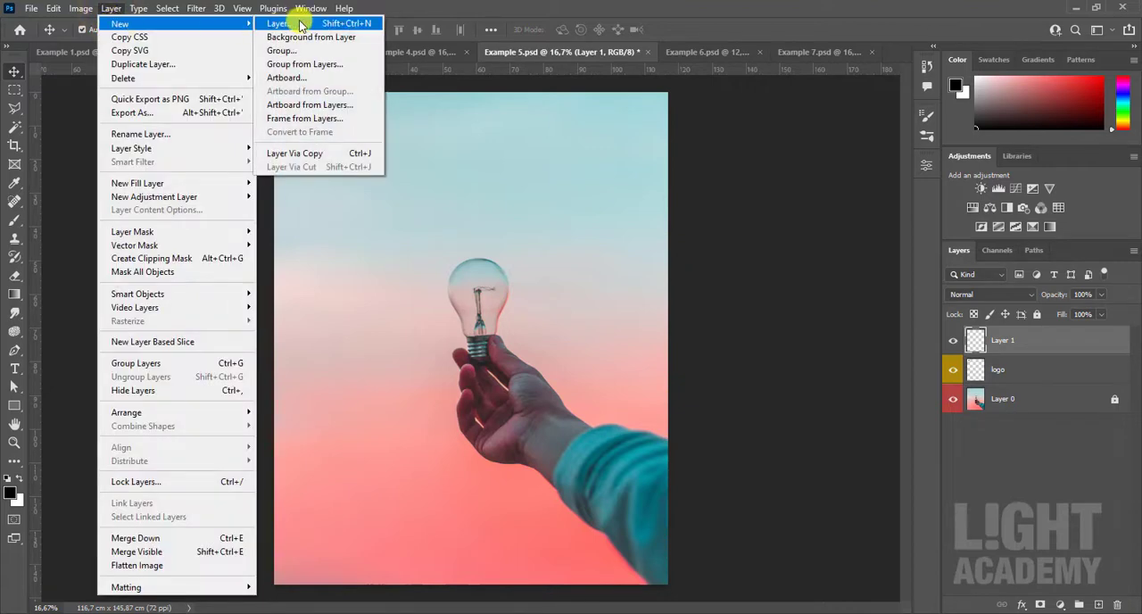
click(301, 25)
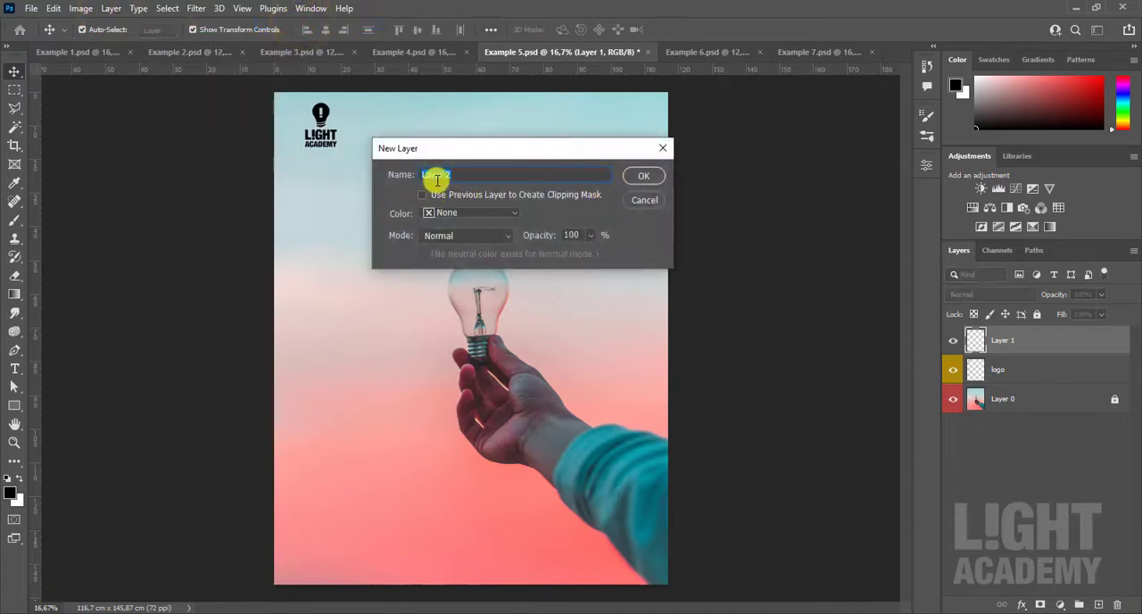
click(482, 218)
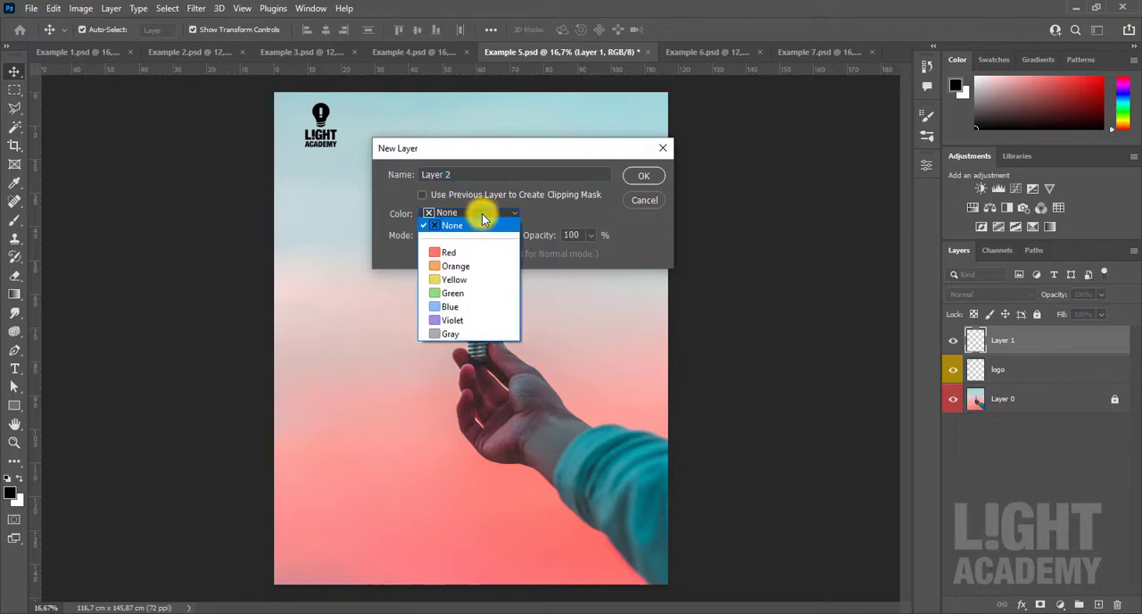
click(480, 219)
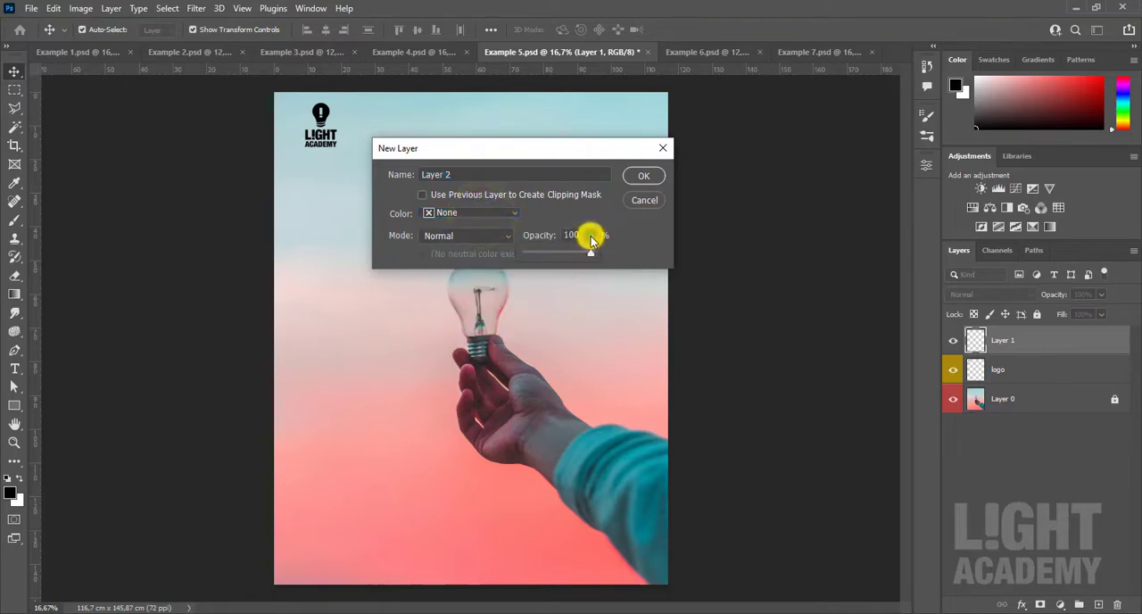
click(586, 237)
click(496, 216)
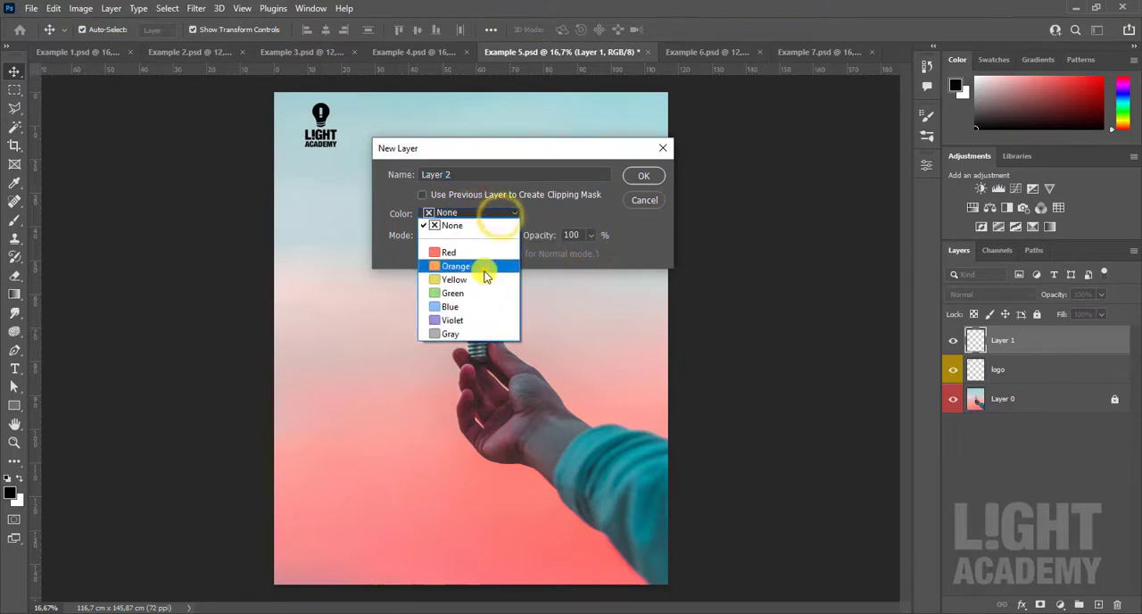
click(482, 267)
click(635, 177)
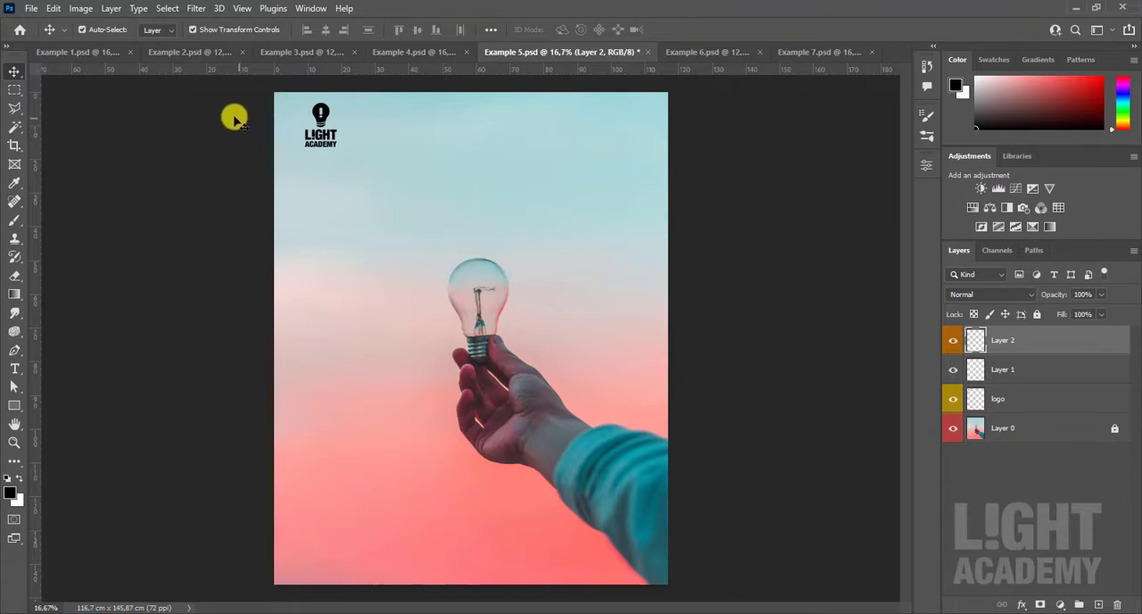
click(109, 8)
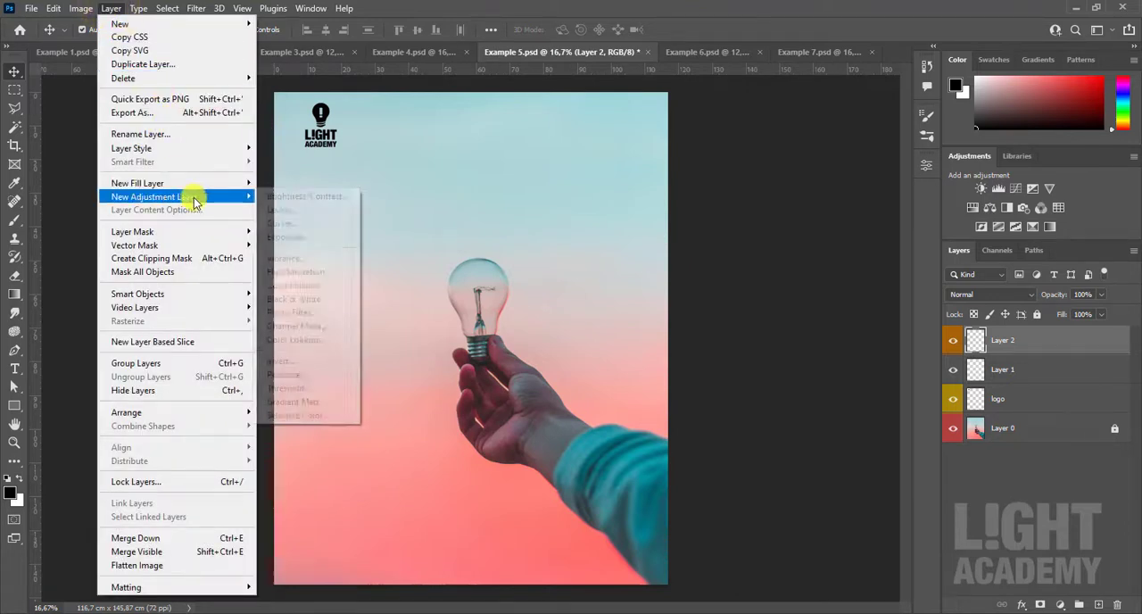
mouse_move(181, 184)
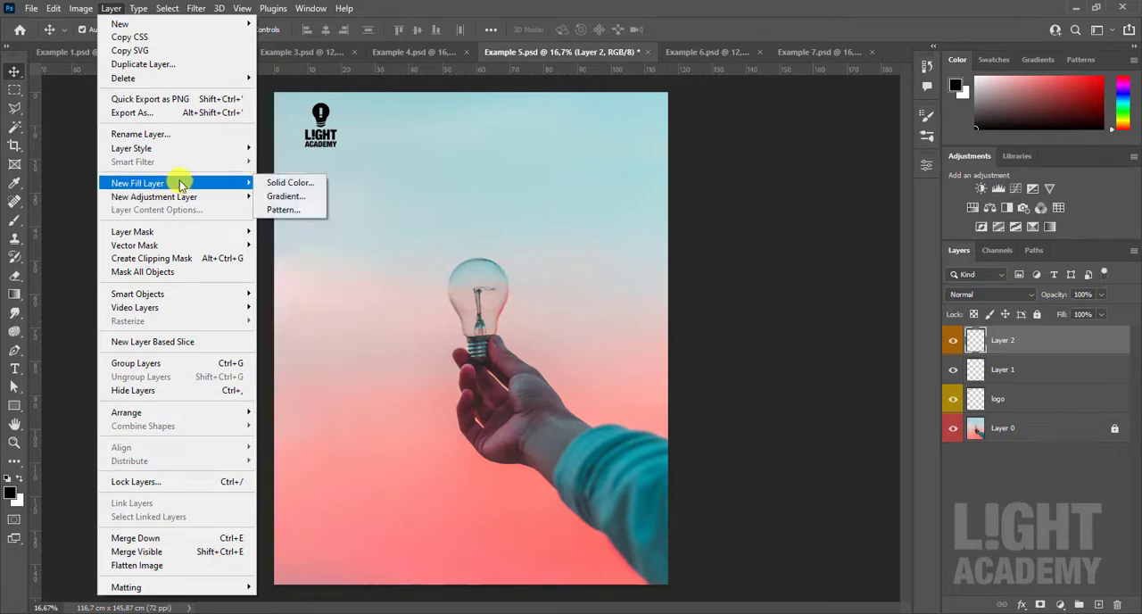
click(999, 479)
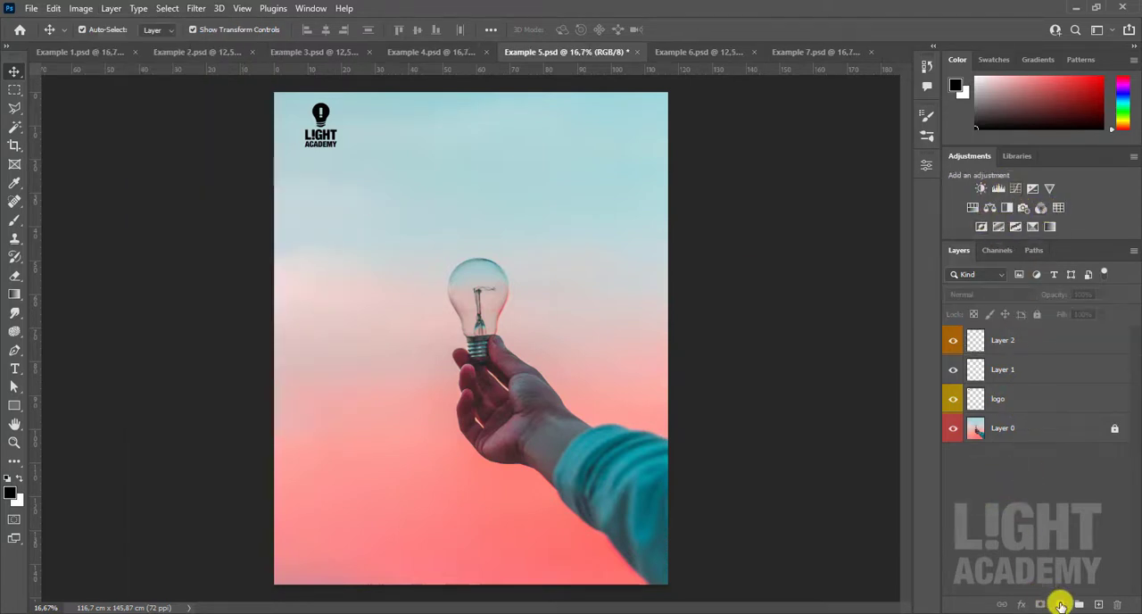
- Look through the available fill and adjustment layer types for Example 5.psd without adding one
click(1059, 605)
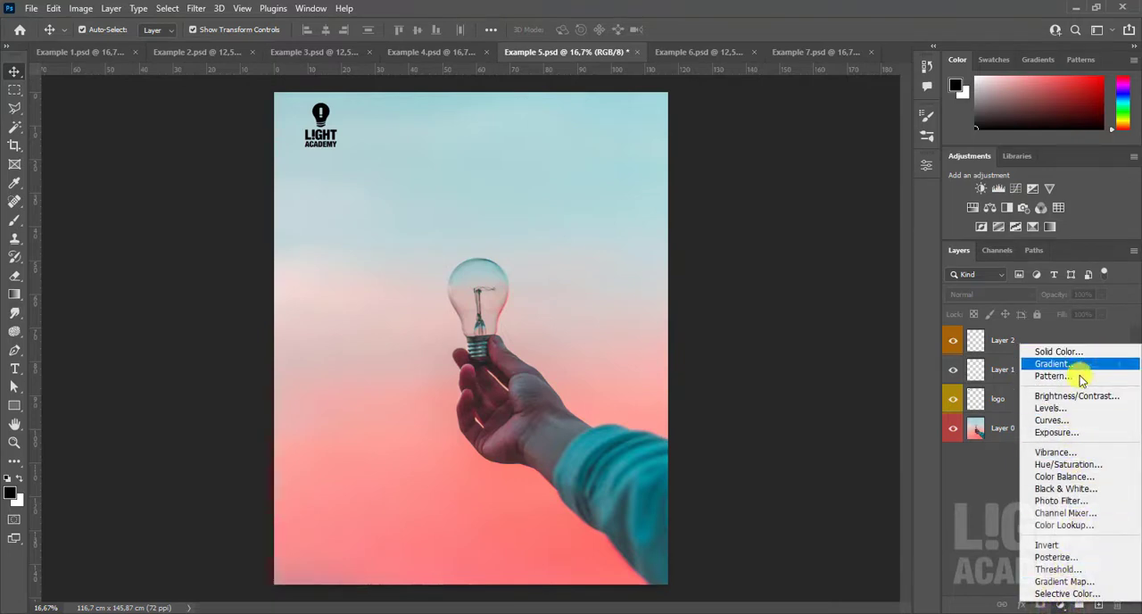
click(1002, 480)
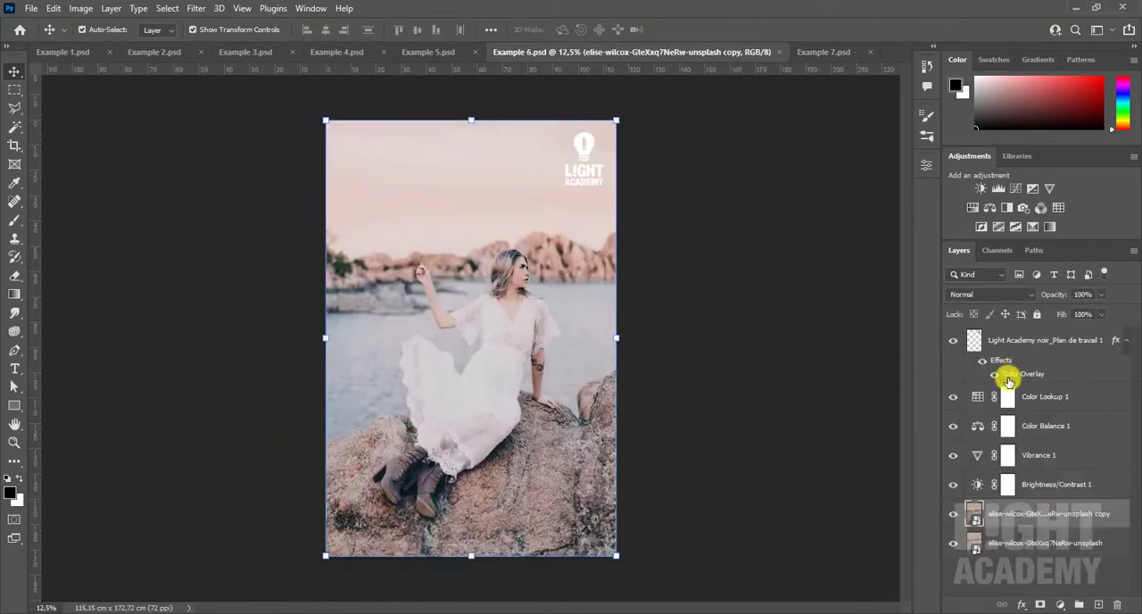
- In Example 6.psd, toggle the visibility of the adjustment layers off and back on to compare their effect
click(953, 397)
drag(954, 429, 951, 397)
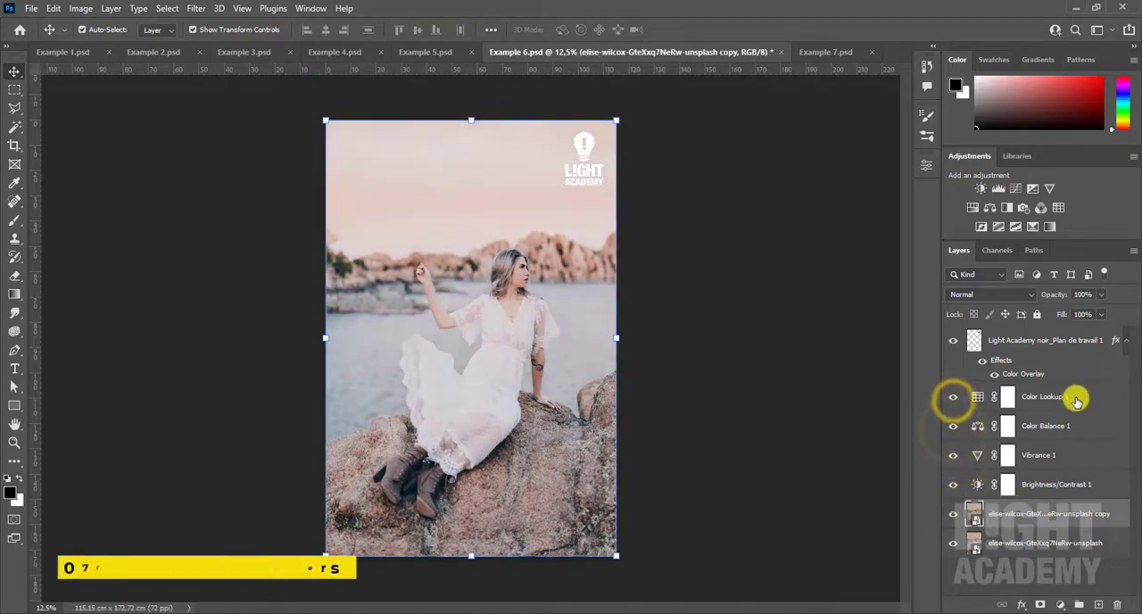
- Check the commands for arranging layers, and move the Brightness/Contrast 1 layer directly above Vibrance 1
click(110, 8)
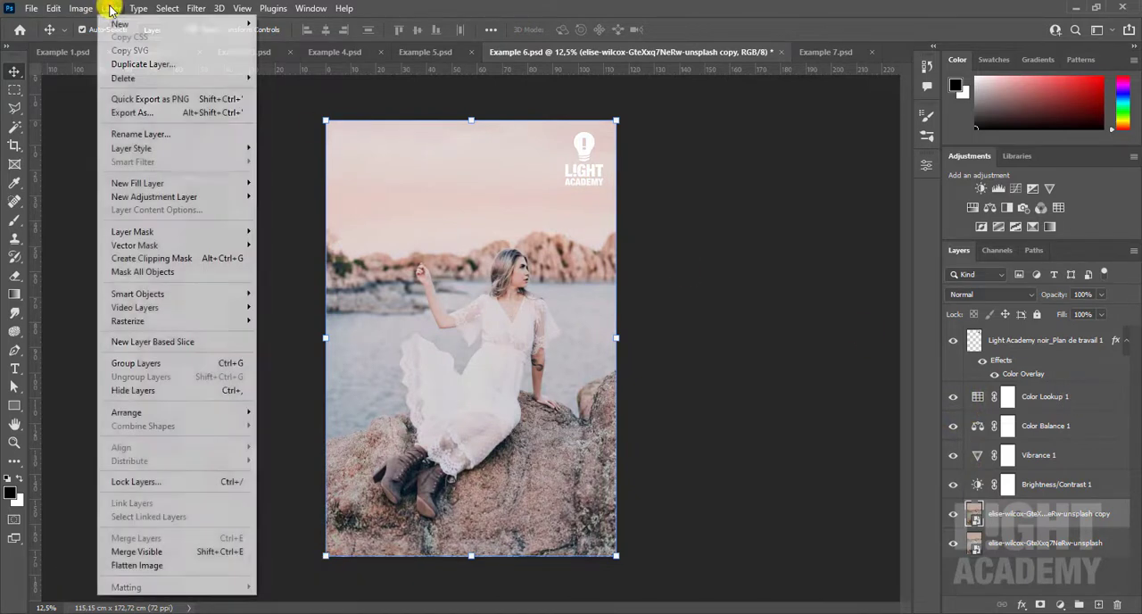
mouse_move(198, 412)
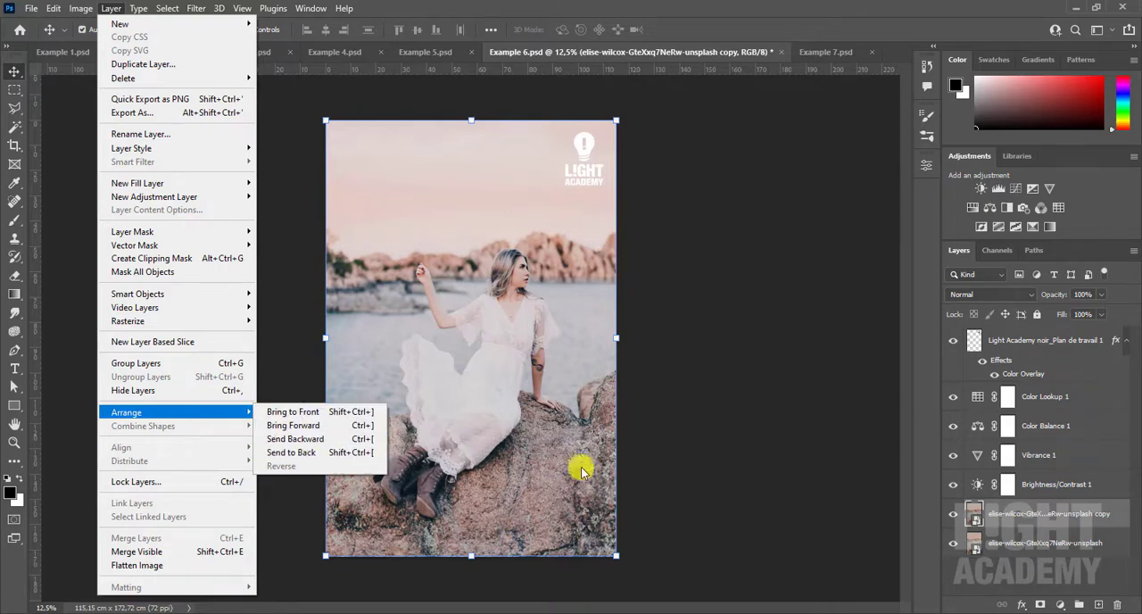
click(1107, 485)
drag(1108, 485, 1080, 436)
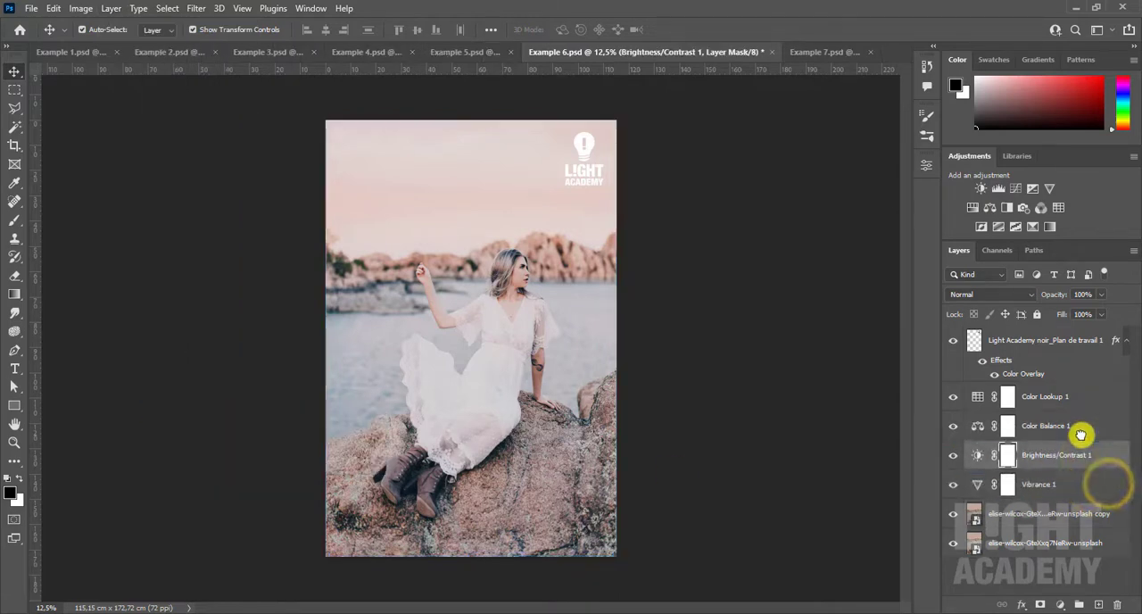
mouse_move(1076, 520)
mouse_down()
mouse_move(1061, 433)
mouse_move(1080, 487)
mouse_move(1066, 520)
mouse_up()
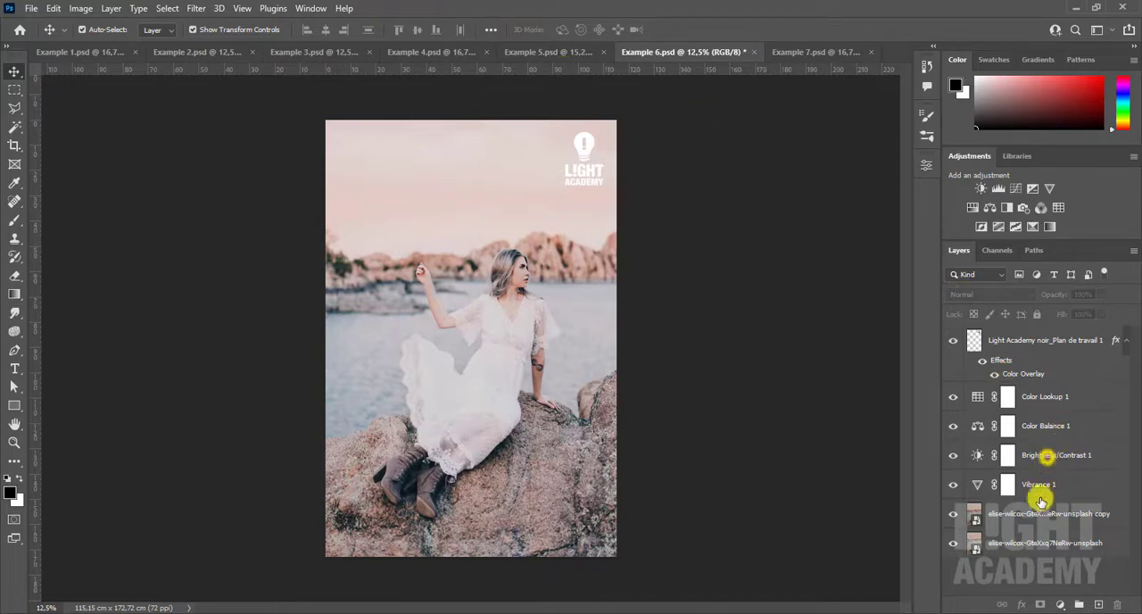
- Select the Brightness/Contrast 1 and Vibrance 1 layers together with the unsplash photo copy layer
click(1044, 455)
shift+click(1075, 515)
- Try merging all visible layers into one, and undo the merge
right_click(1079, 520)
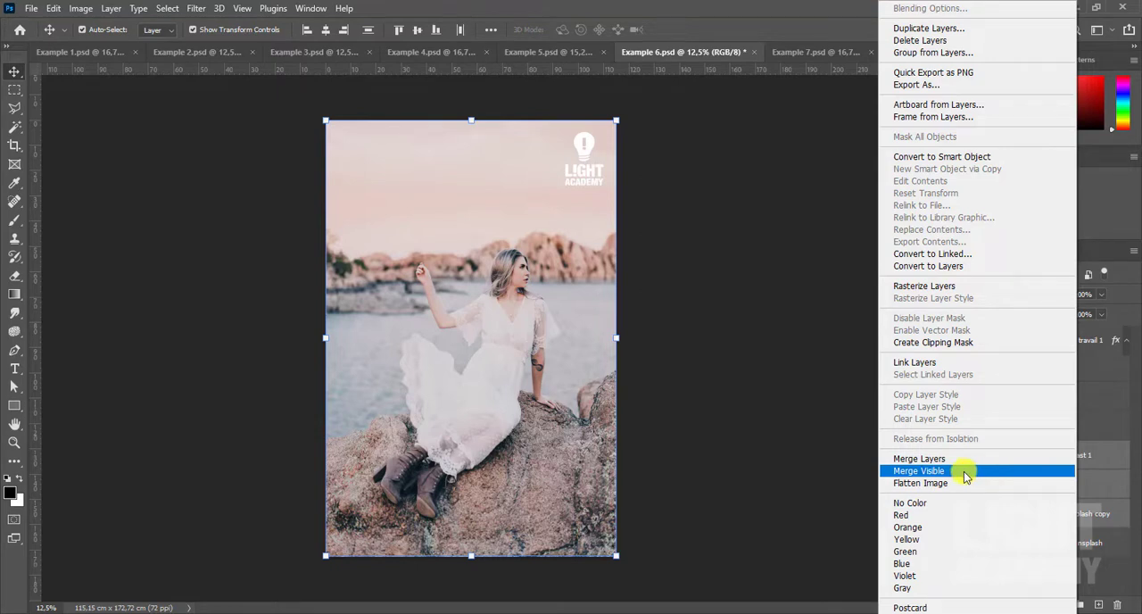
click(963, 471)
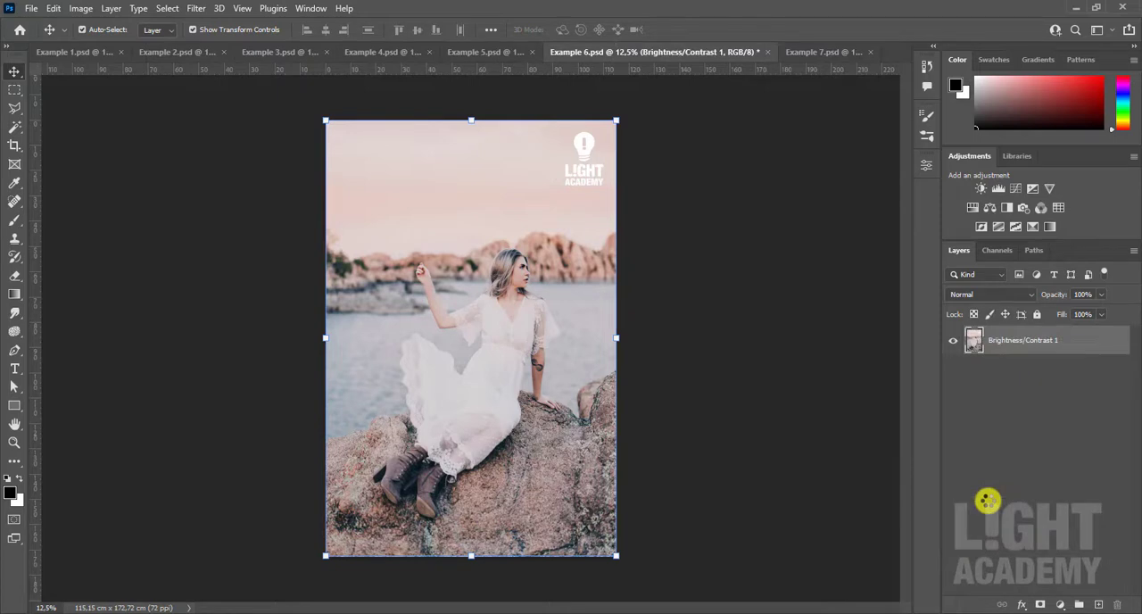
key(ctrl+z)
- Try flattening the image into a single Background layer, and undo the flattening
right_click(998, 518)
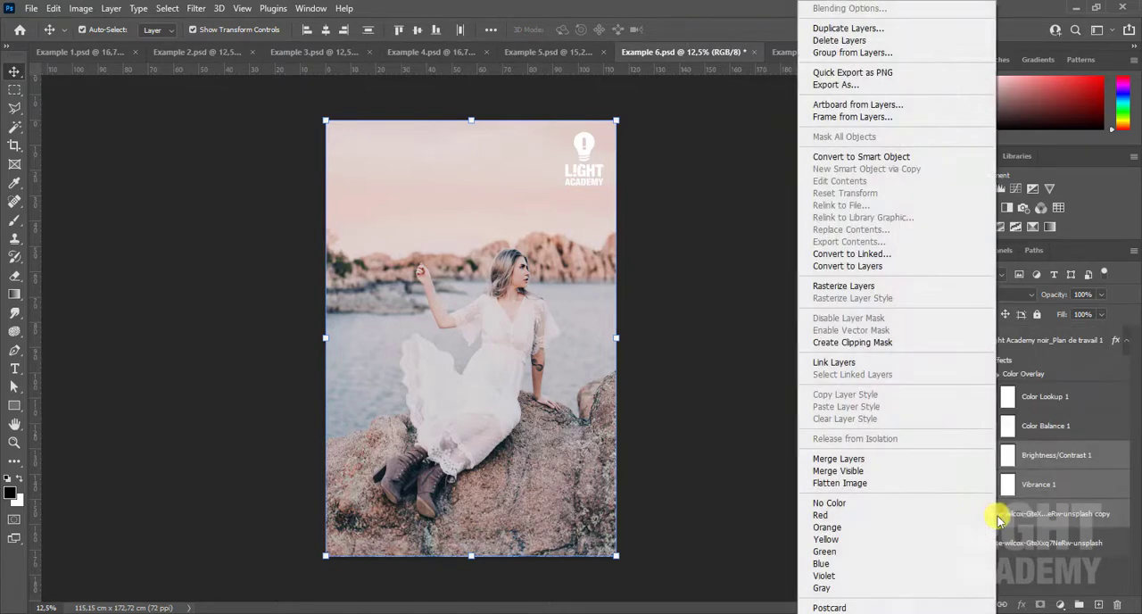
click(904, 486)
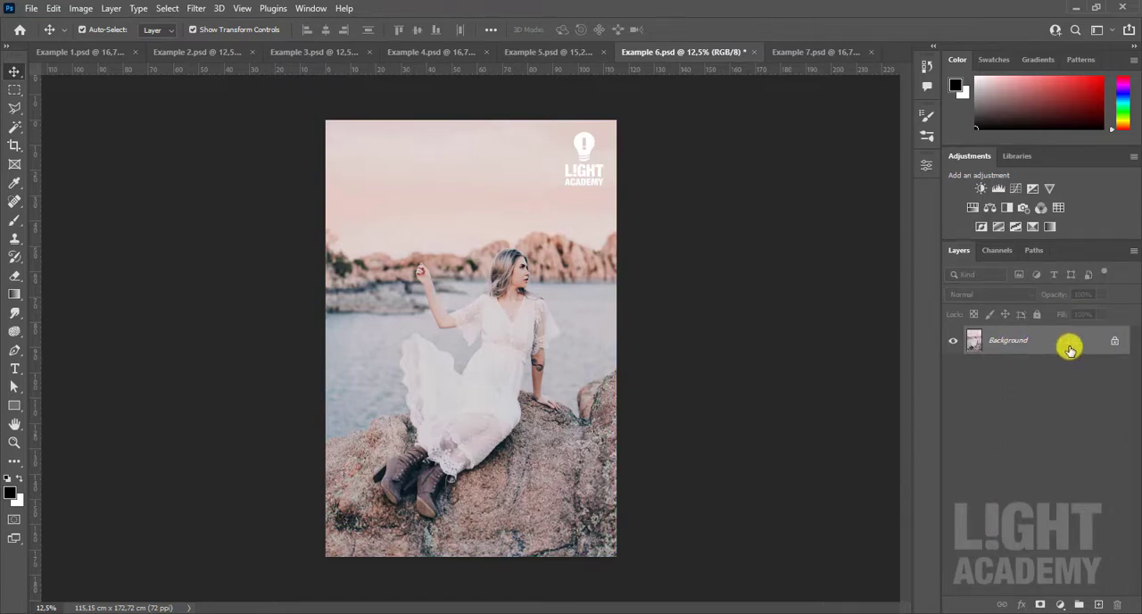
key(ctrl+z)
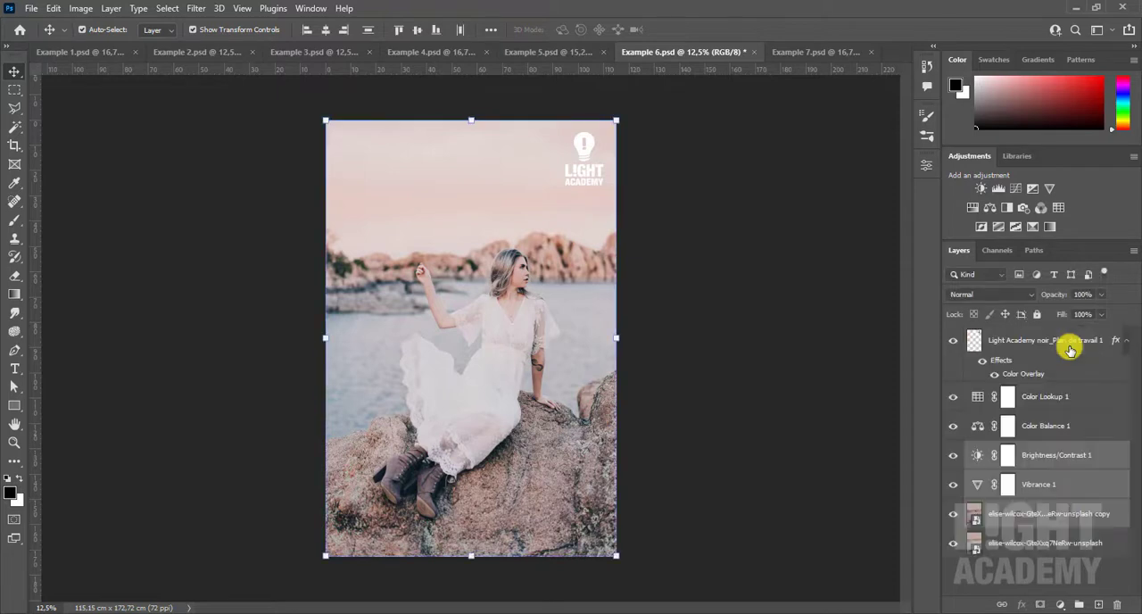
- Link the selected Brightness/Contrast 1, Vibrance 1 and photo copy layers
right_click(1070, 516)
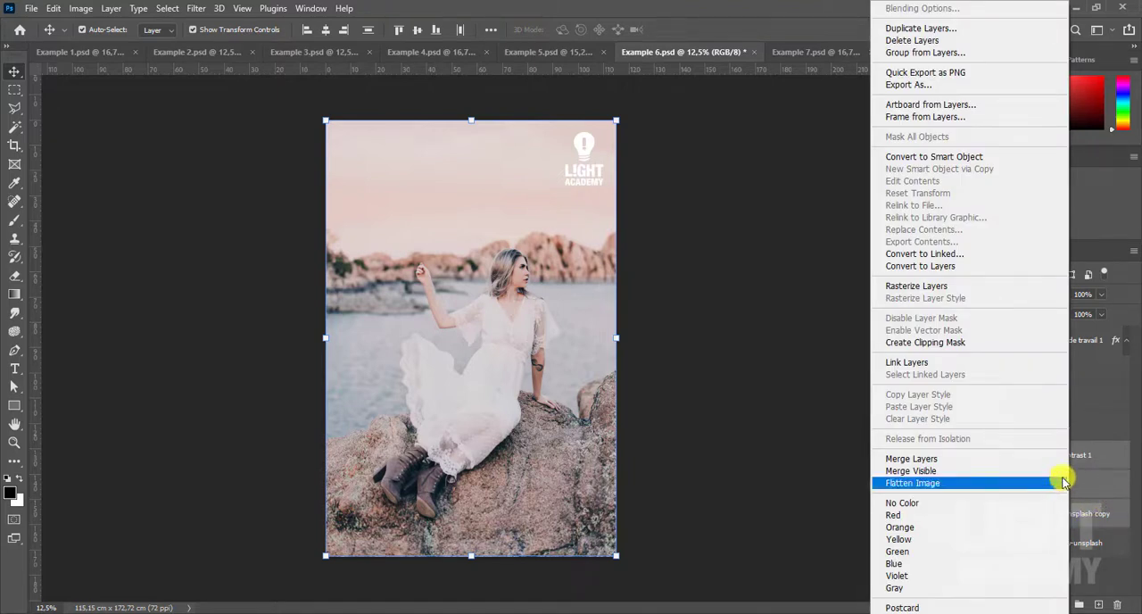
click(947, 365)
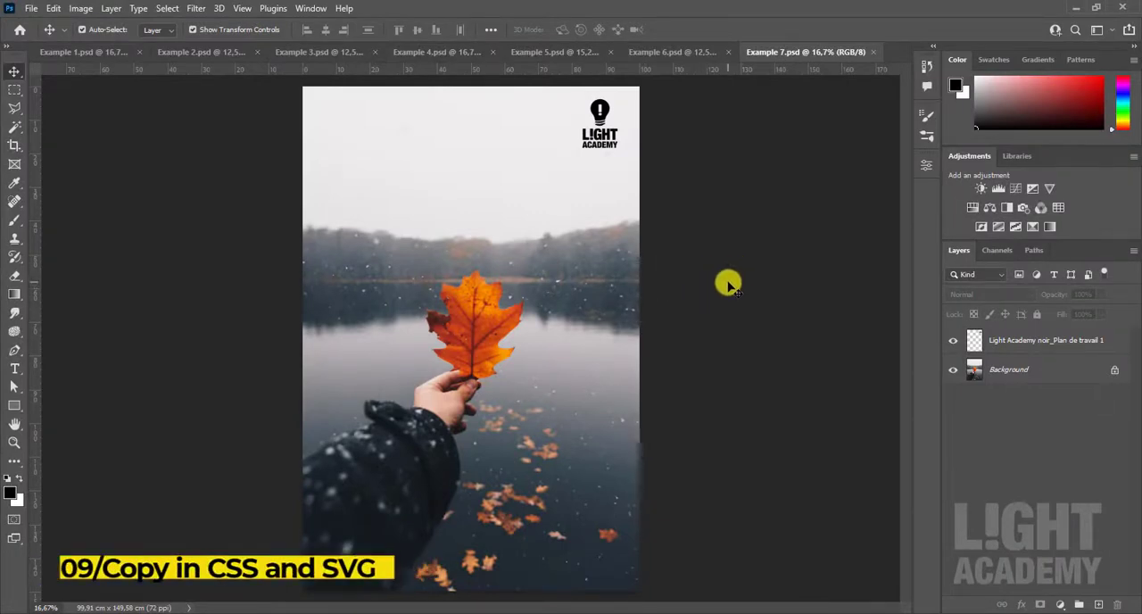
- In Example 7.psd, examine the Copy CSS and Copy SVG options for the Light Academy noir_Plan de travail 1 layer
click(1018, 344)
click(1014, 370)
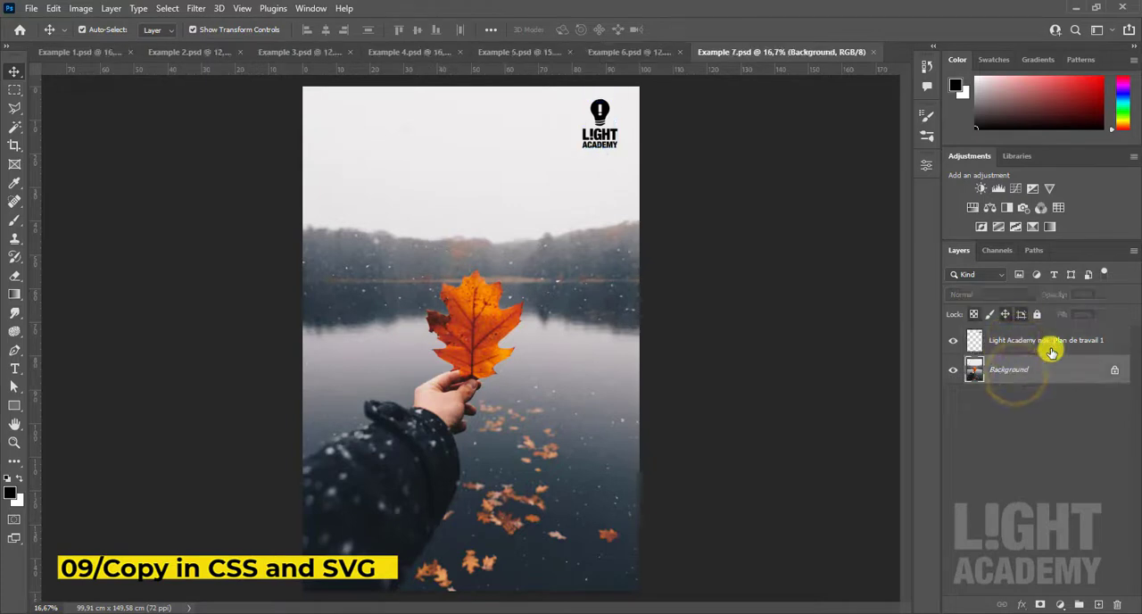
right_click(1075, 342)
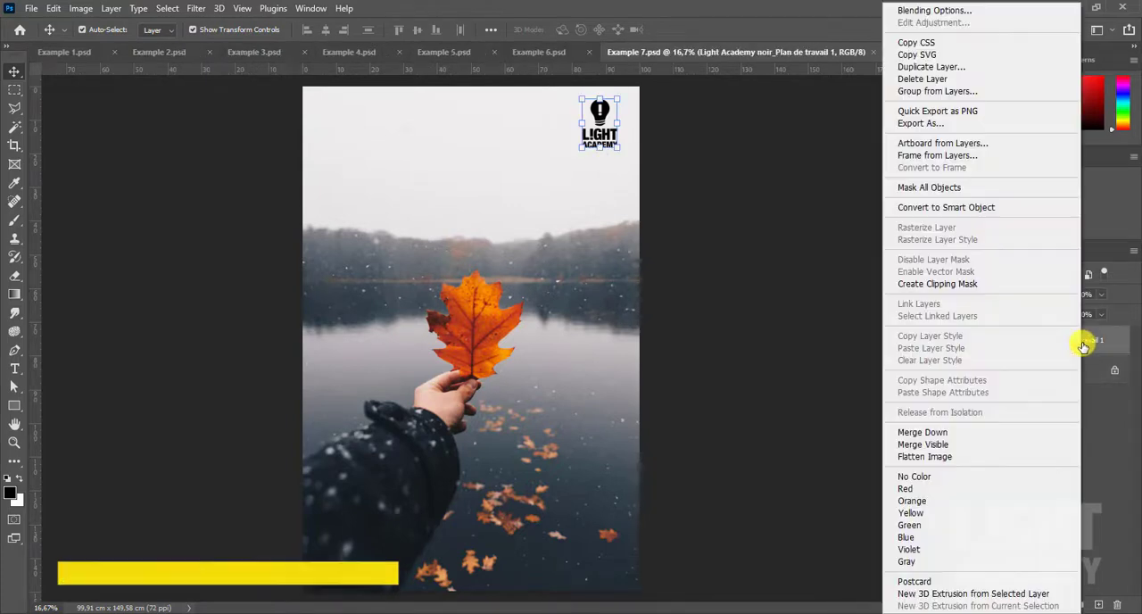
click(1090, 346)
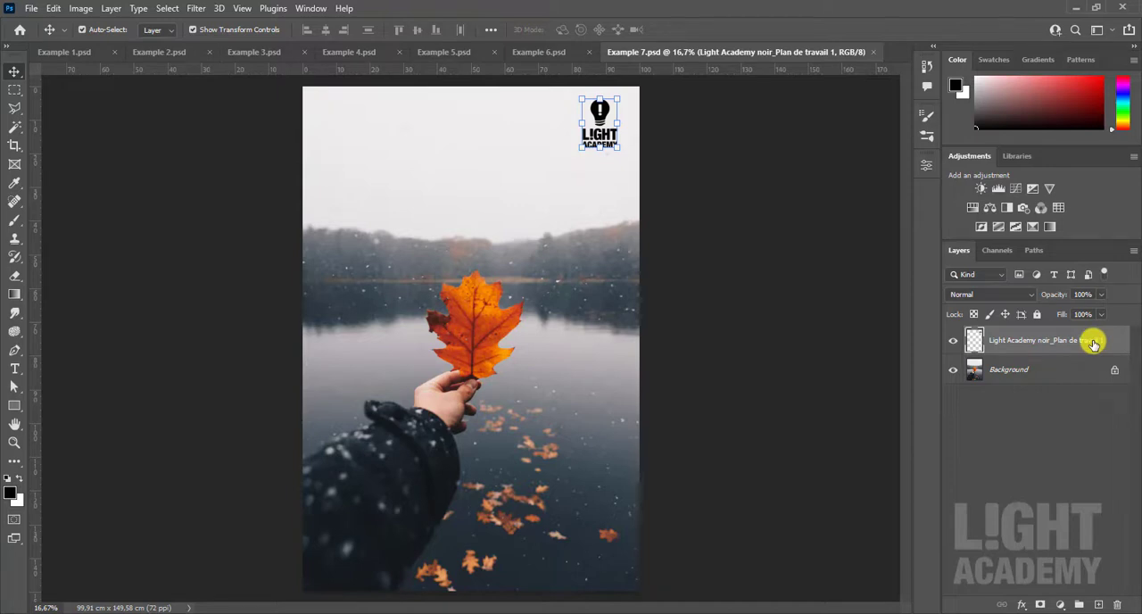
right_click(1093, 343)
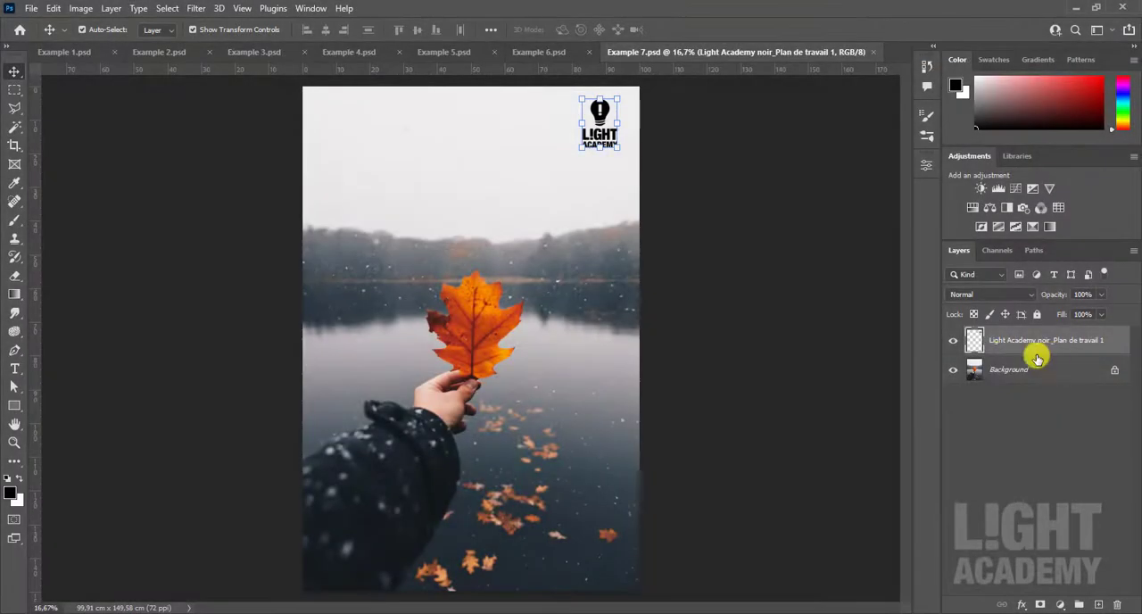
click(775, 331)
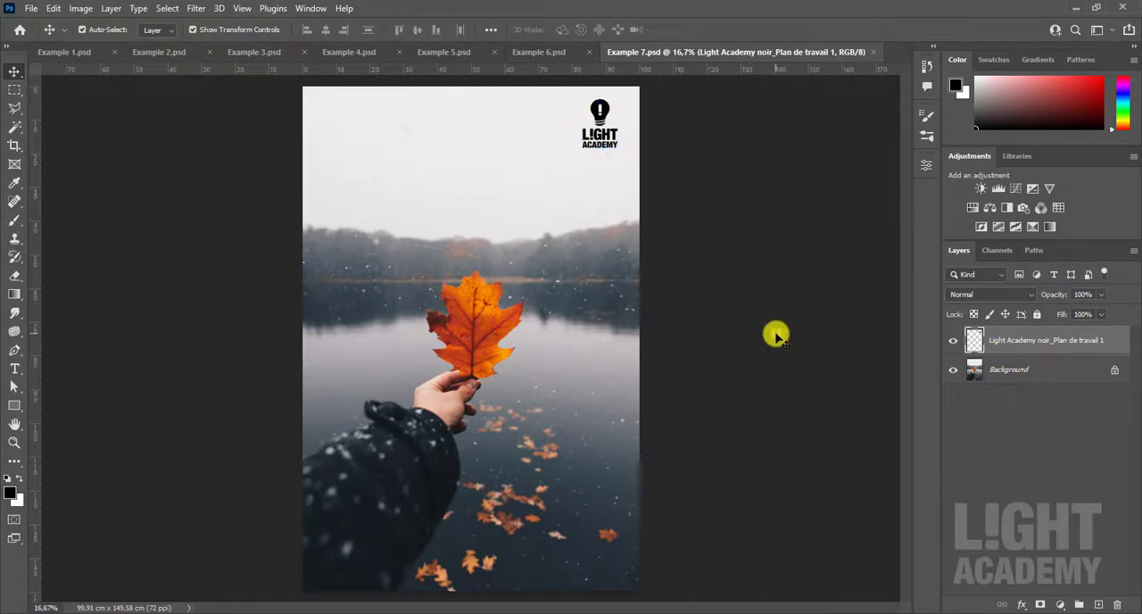
- Unlock the Background layer and open the Export As settings for it
click(1023, 374)
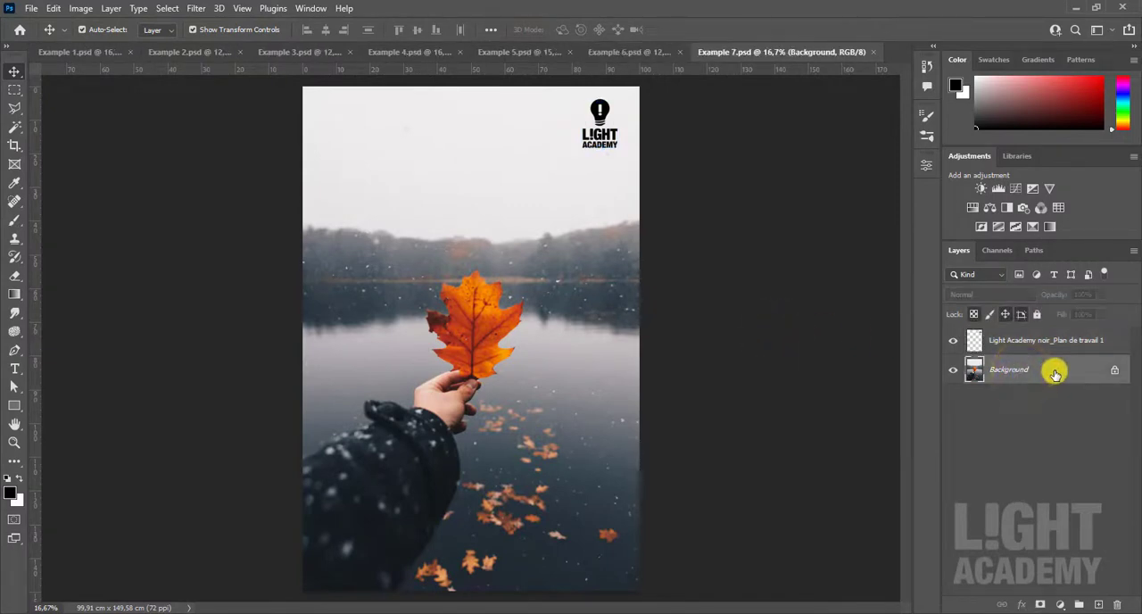
click(1114, 369)
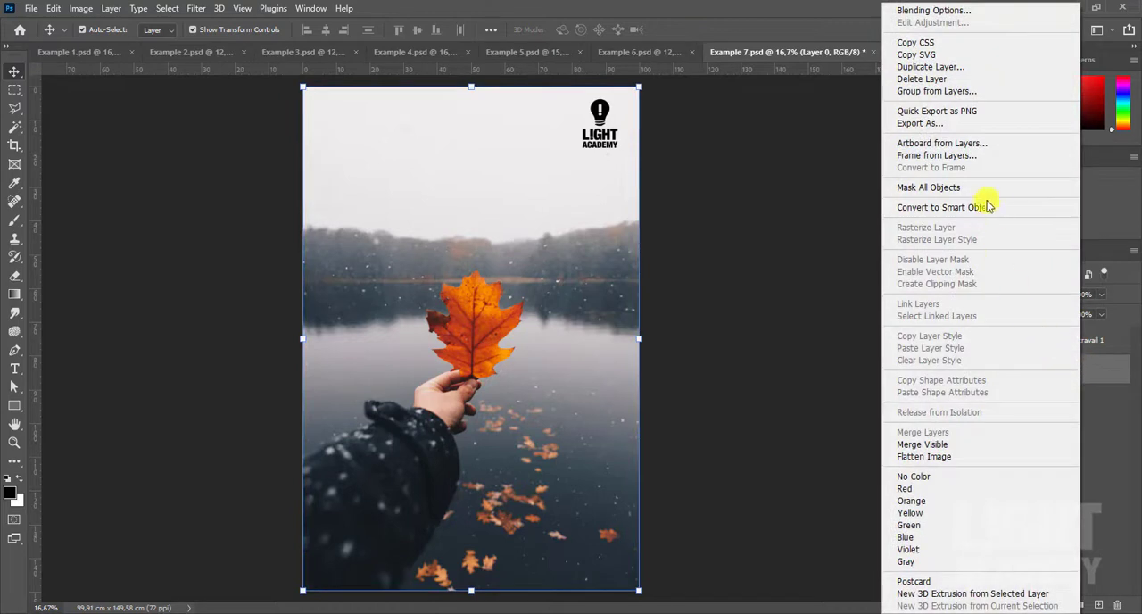
click(993, 123)
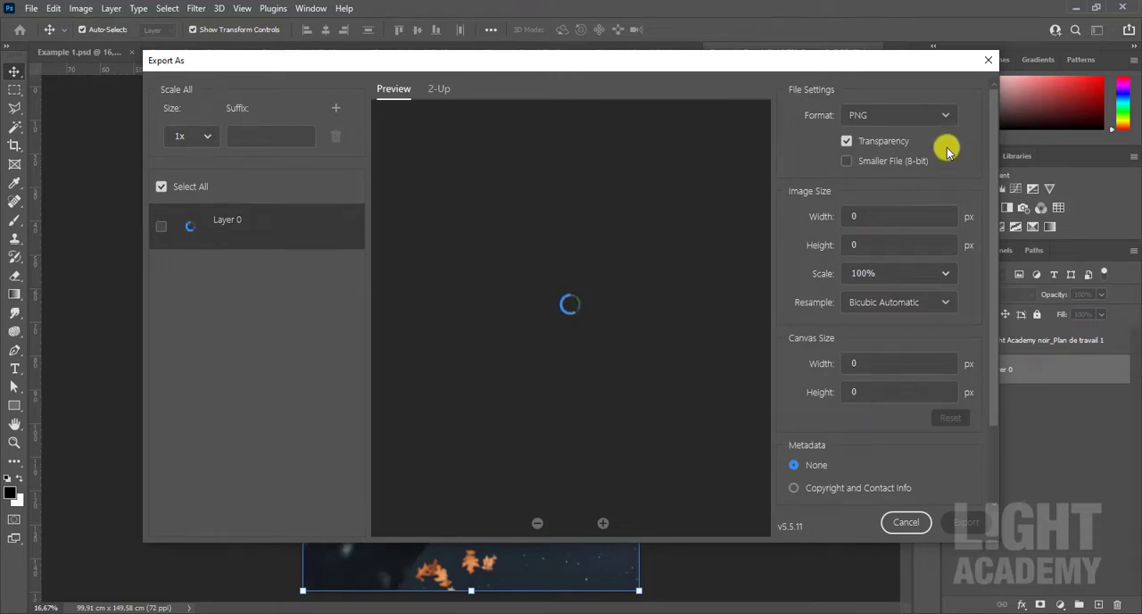
- Keep PNG as the export format and review the image size, canvas size, metadata and color space settings
click(903, 113)
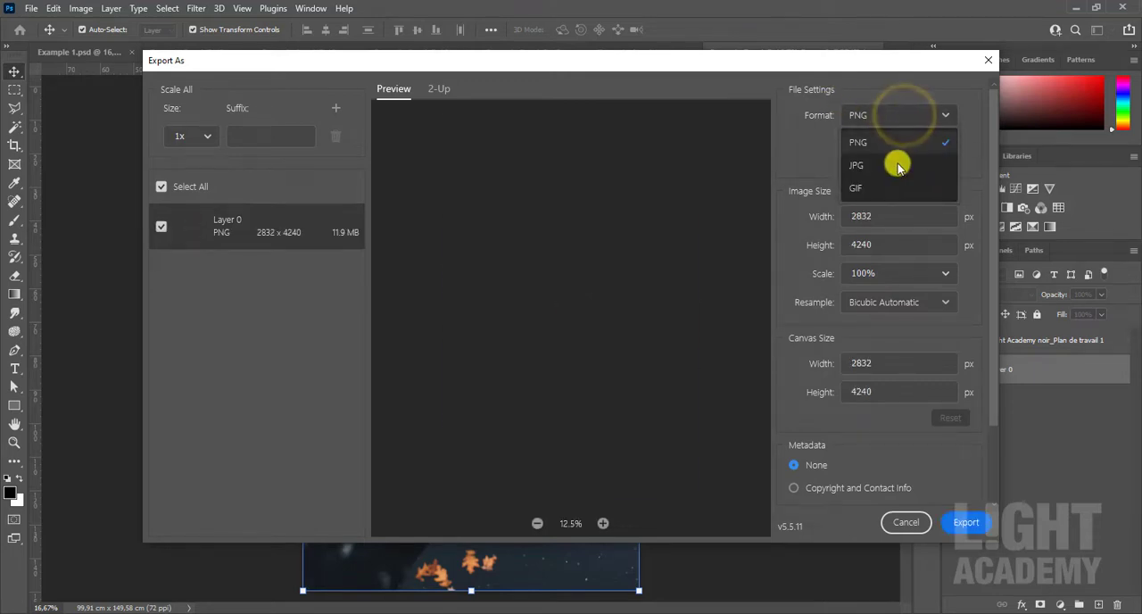
click(910, 141)
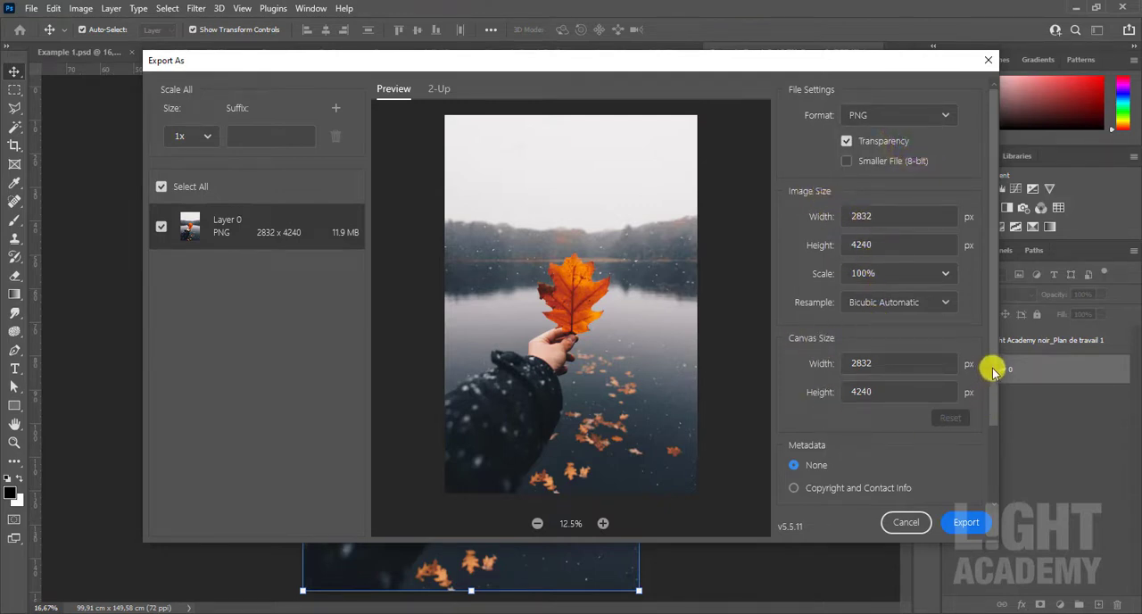
drag(995, 366, 970, 462)
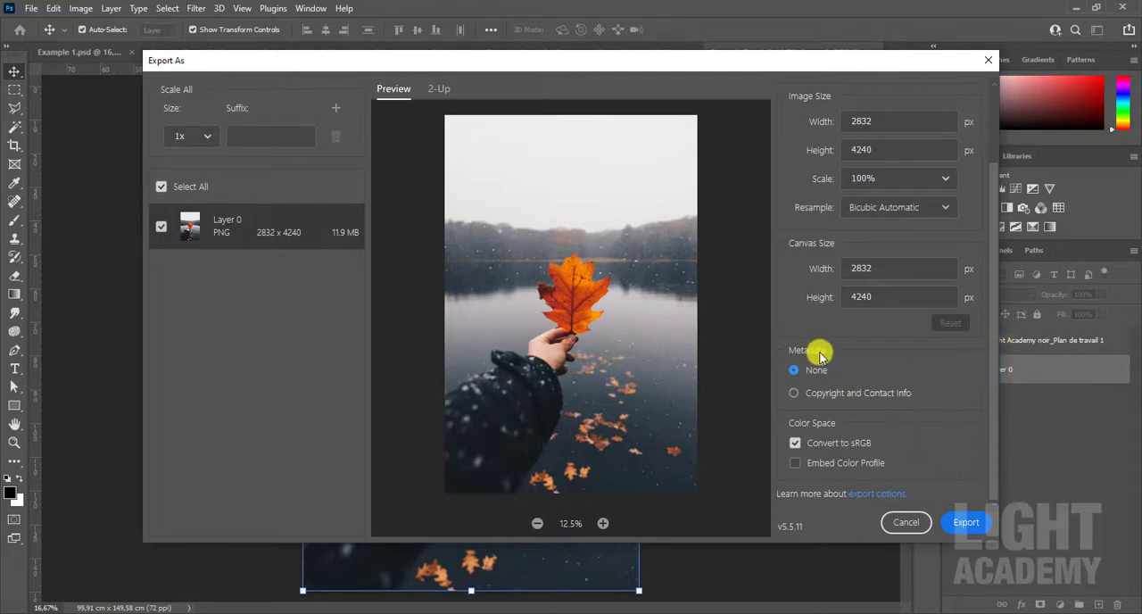